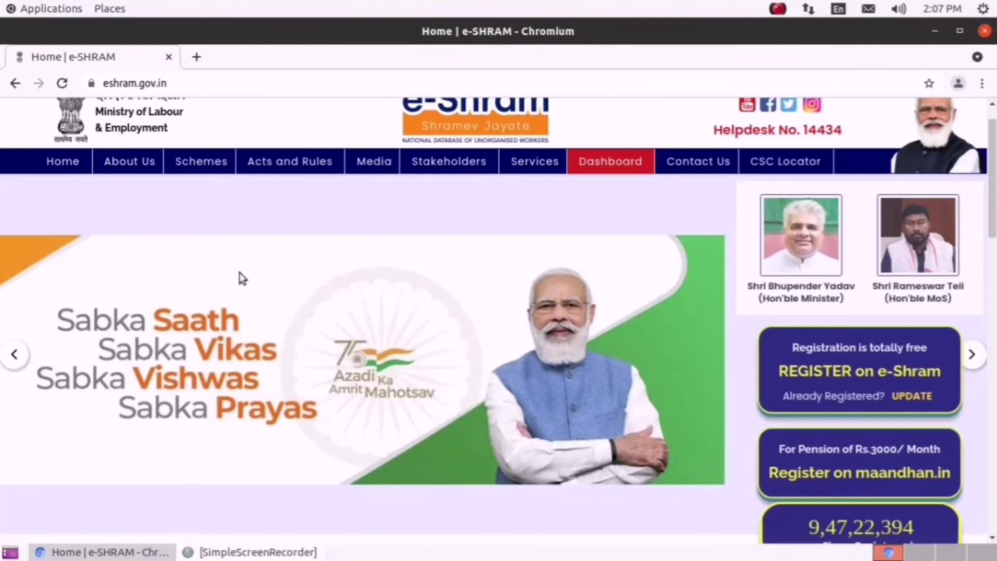
- Open the Self Registration page in a new tab via 'REGISTER on e-Shram' on the home page
scroll(223, 275, up, 1)
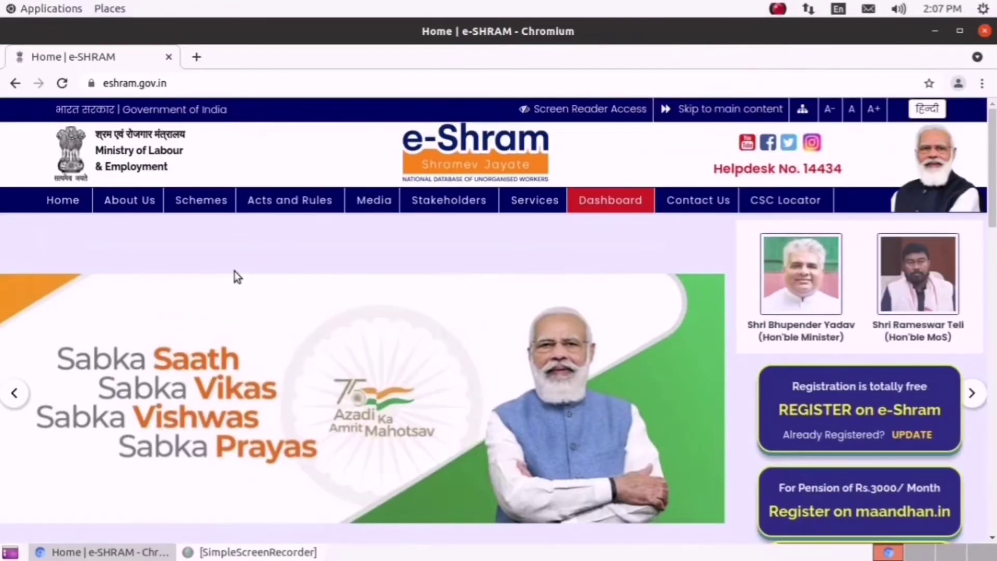
scroll(317, 270, down, 1)
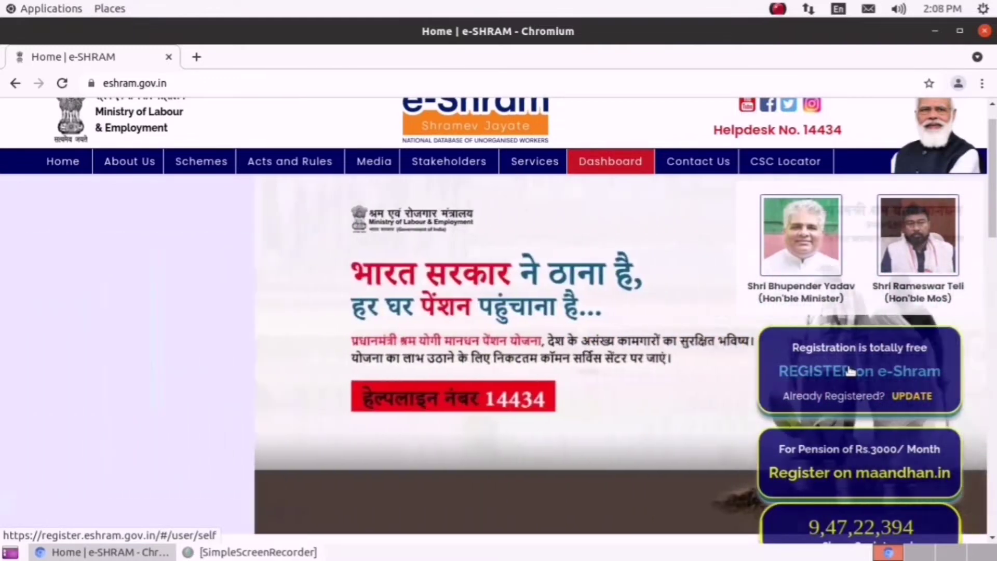
click(849, 370)
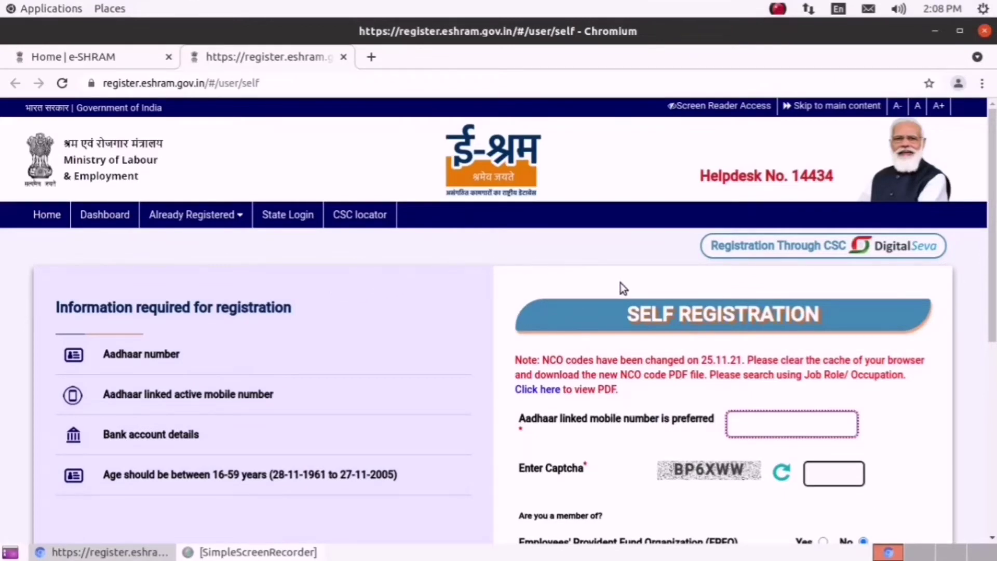
scroll(689, 278, down, 3)
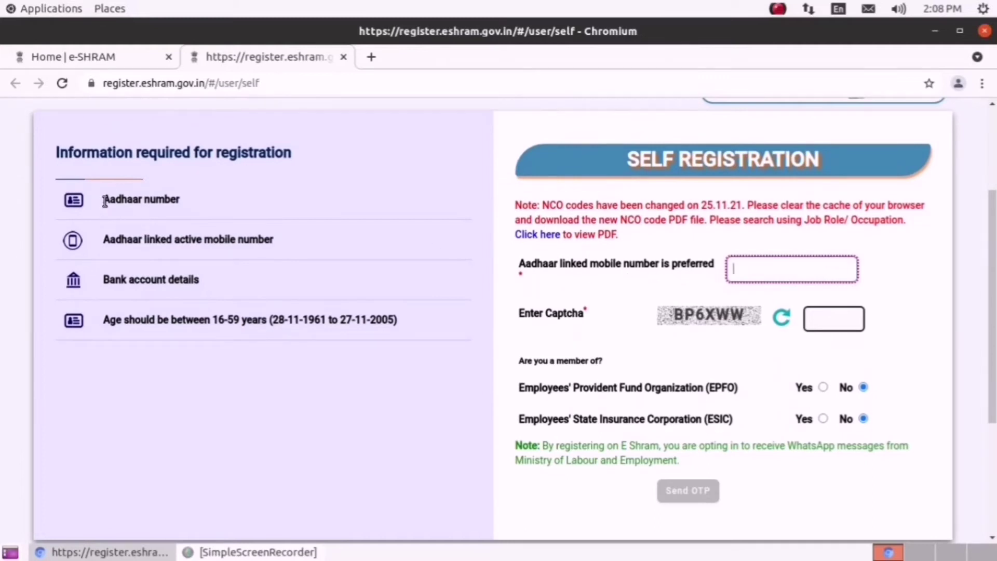
drag(103, 200, 210, 201)
click(106, 238)
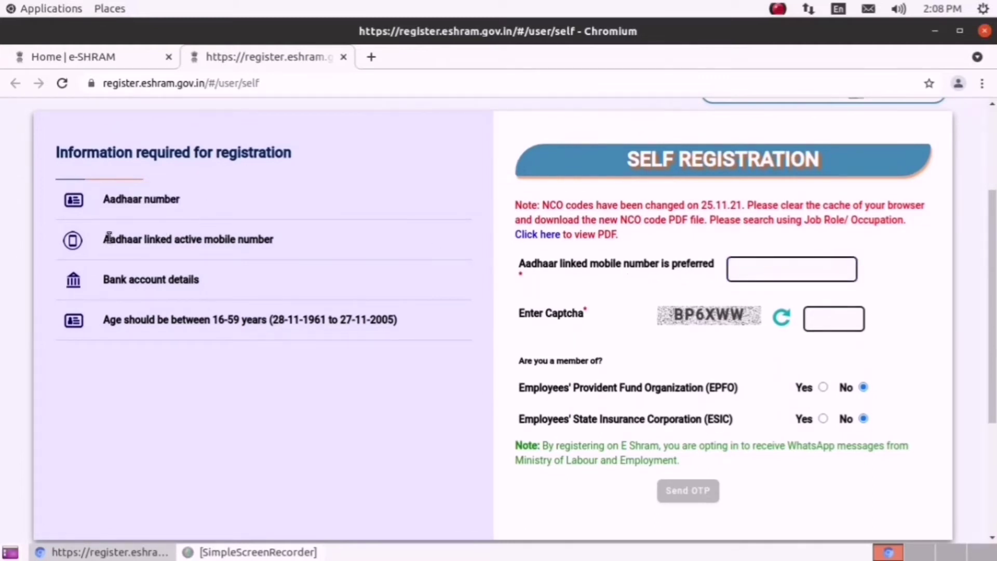
drag(106, 237, 309, 241)
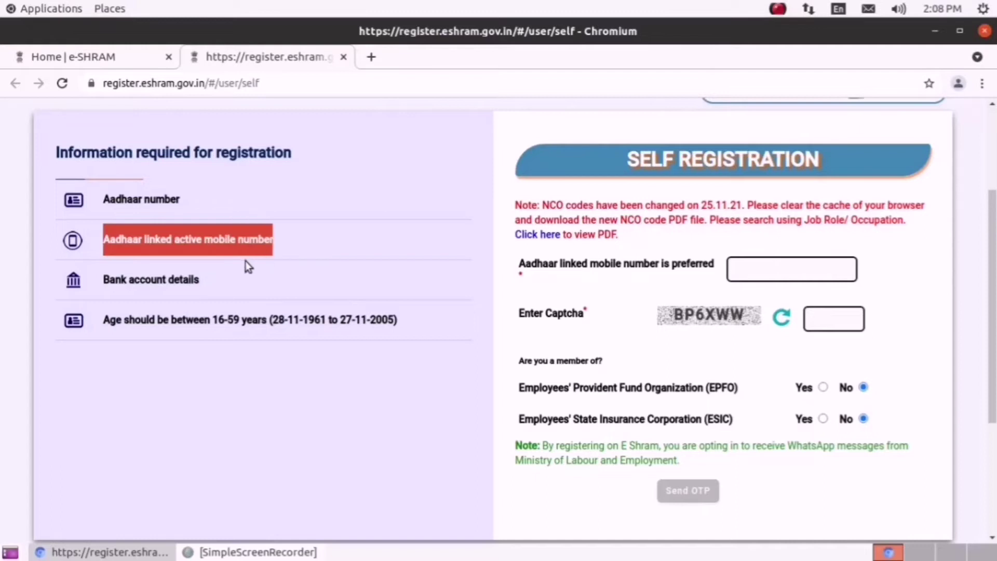
triple_click(126, 279)
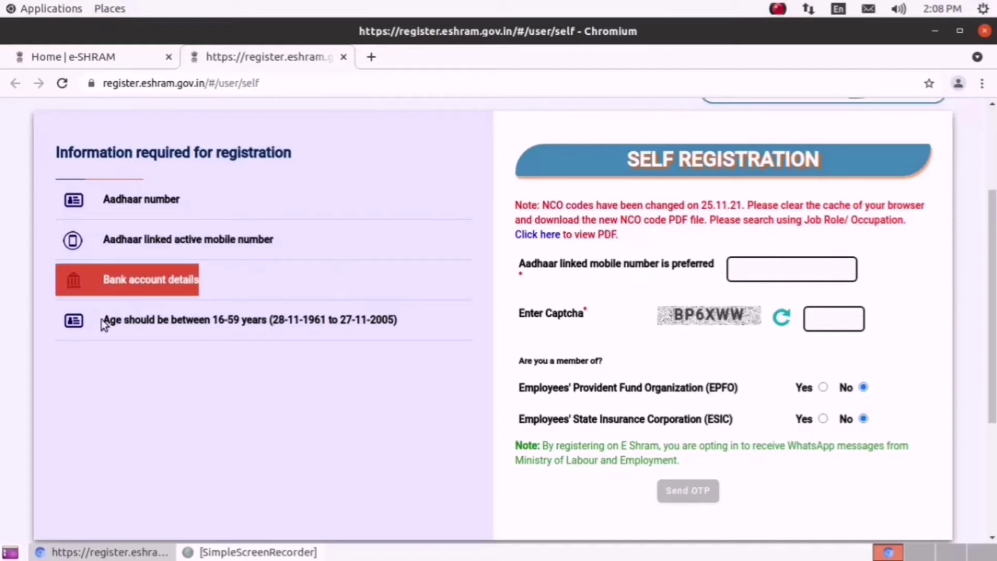
click(371, 319)
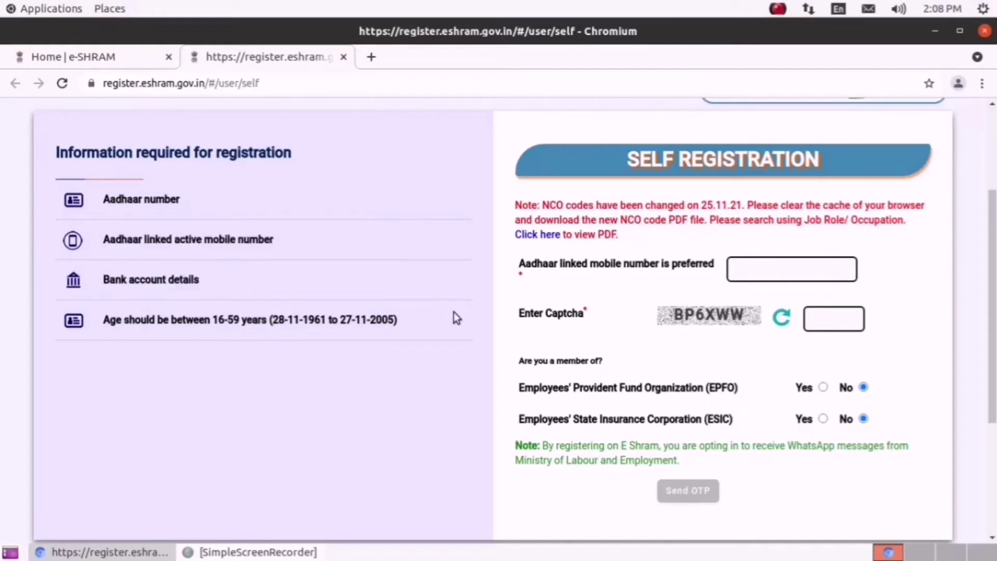
scroll(625, 269, up, 1)
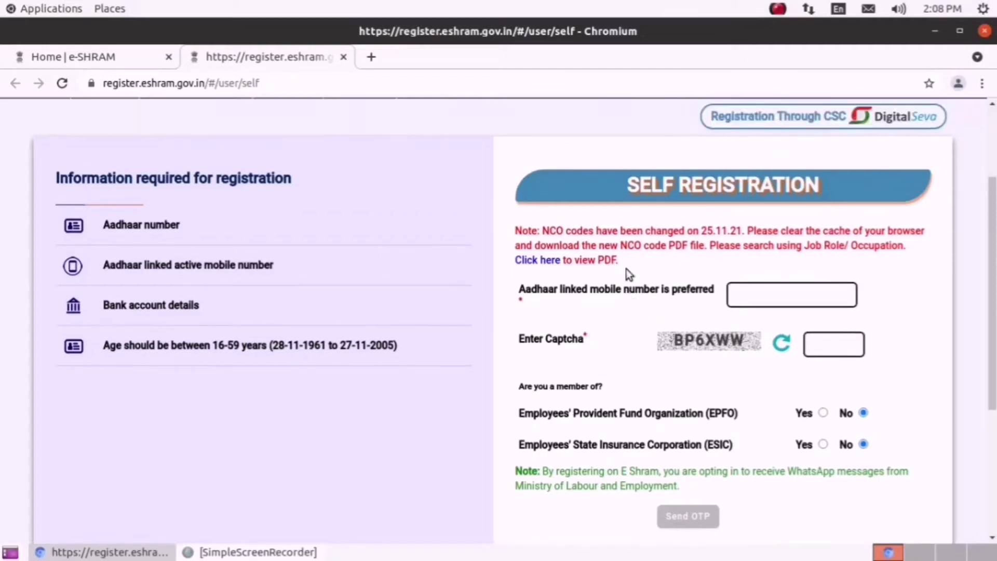
scroll(756, 302, down, 1)
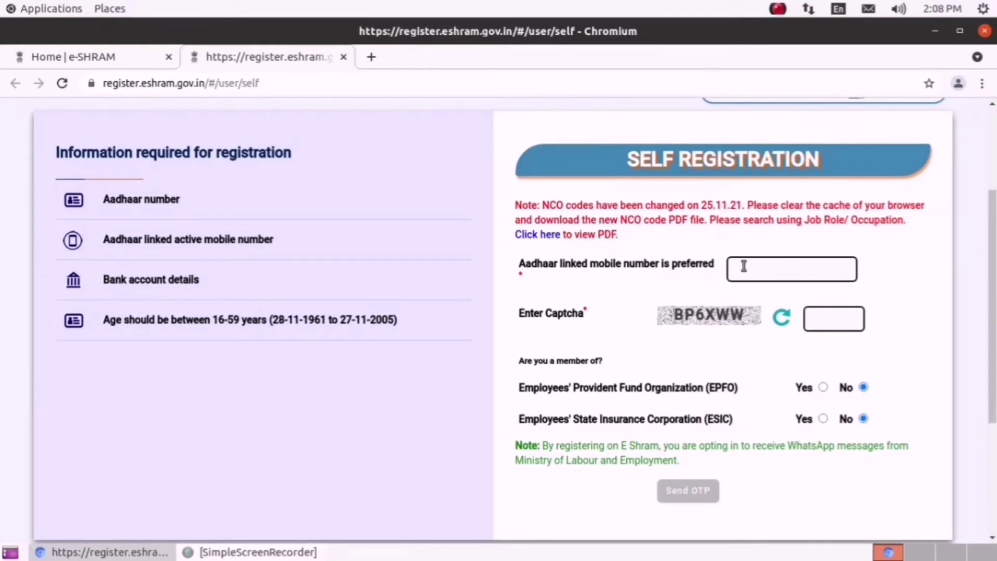
click(743, 266)
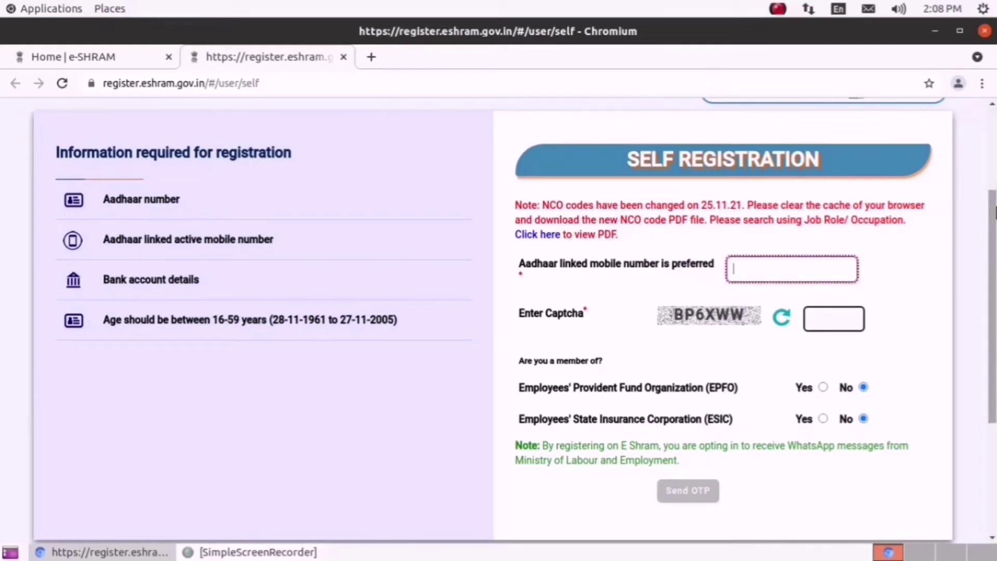
scroll(992, 213, up, 4)
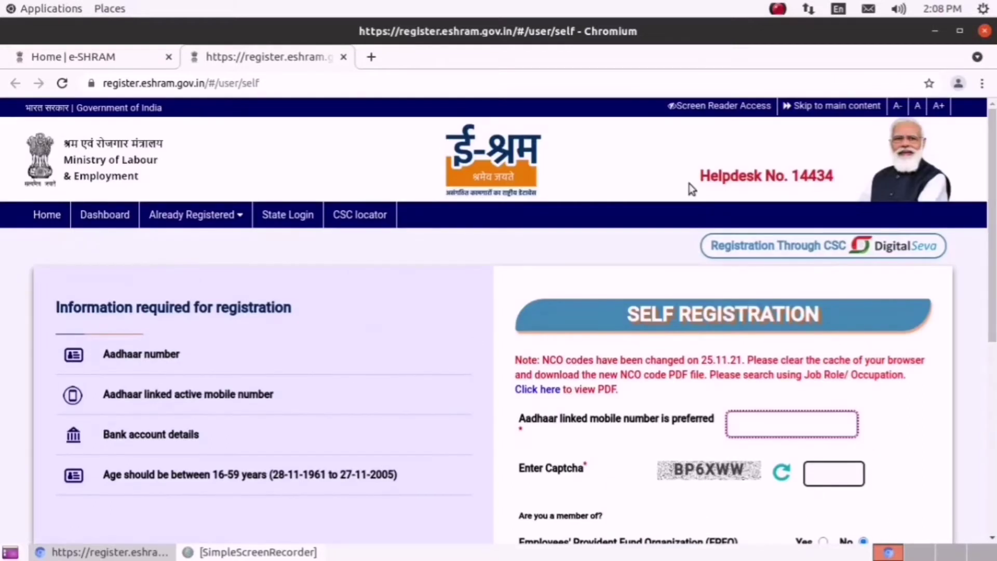
- Enter the Aadhaar-linked mobile number and the captcha code
scroll(689, 189, down, 4)
scroll(694, 196, down, 1)
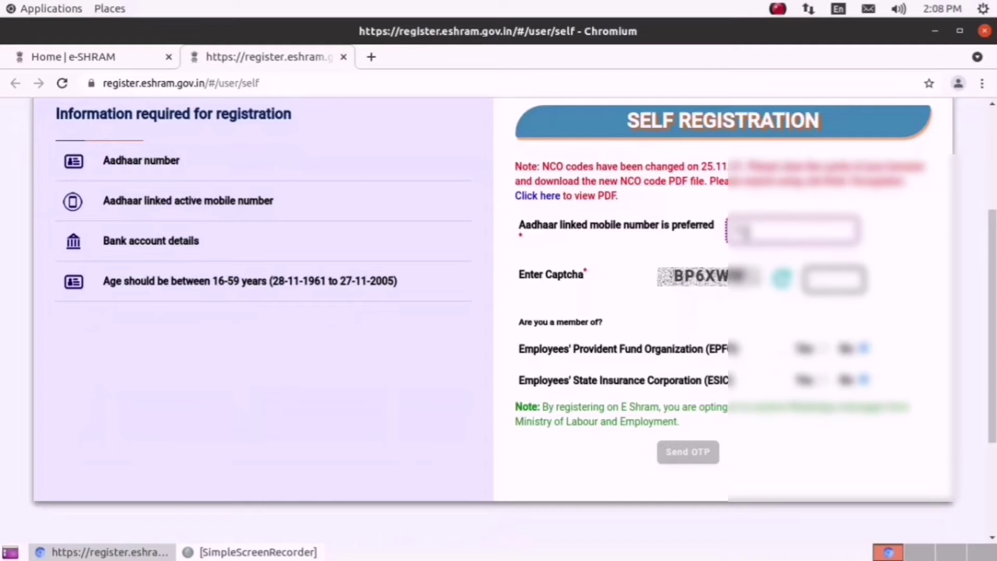
text(9876543210)
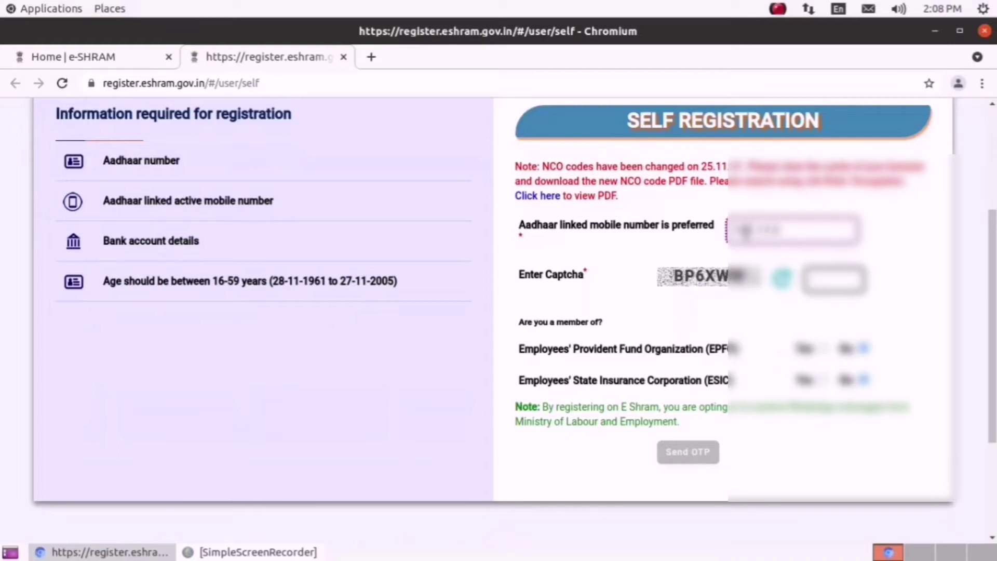
key(Tab)
click(810, 279)
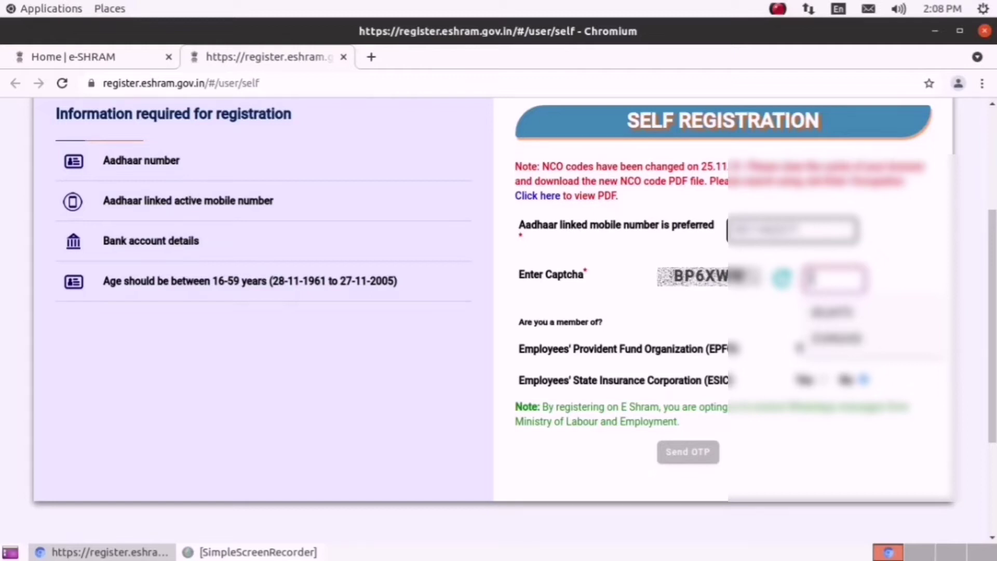
text(BP6XW)
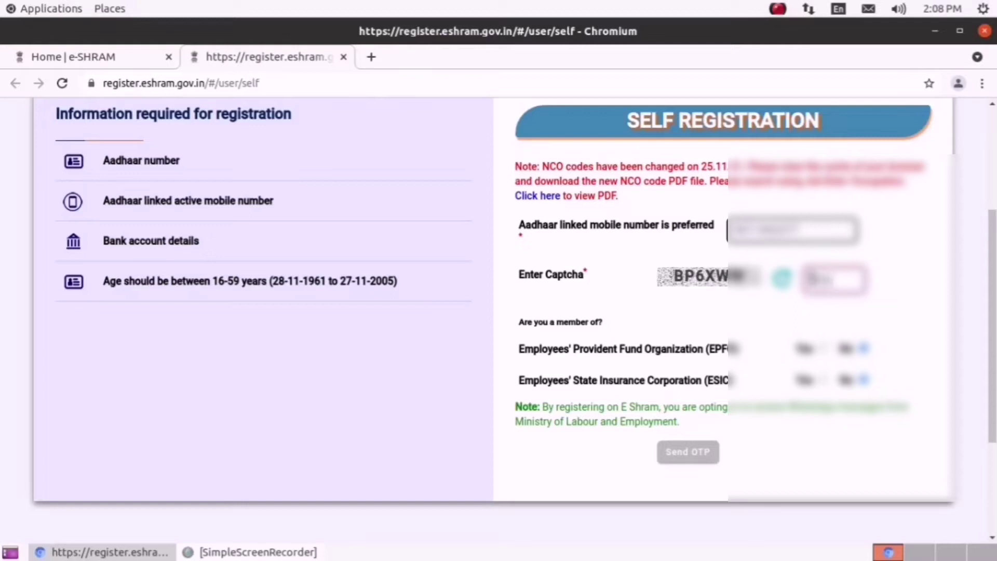
text(MW)
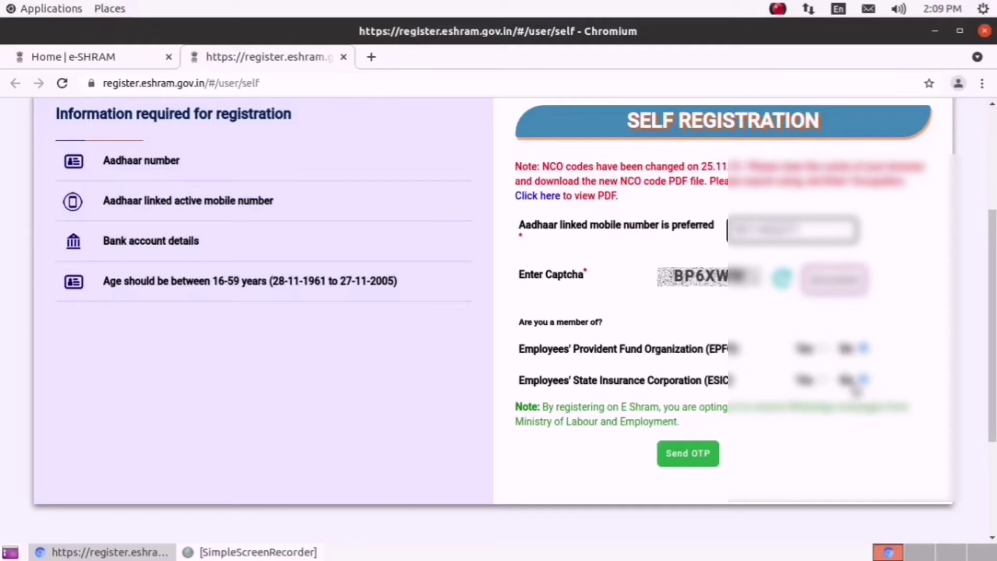
- Request the mobile OTP, then enter it and submit for verification
click(694, 456)
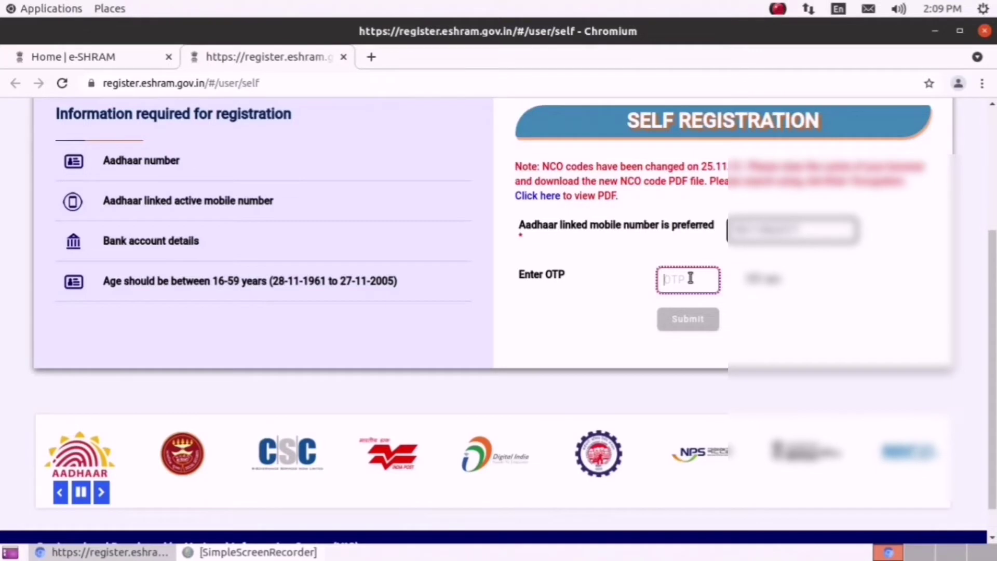
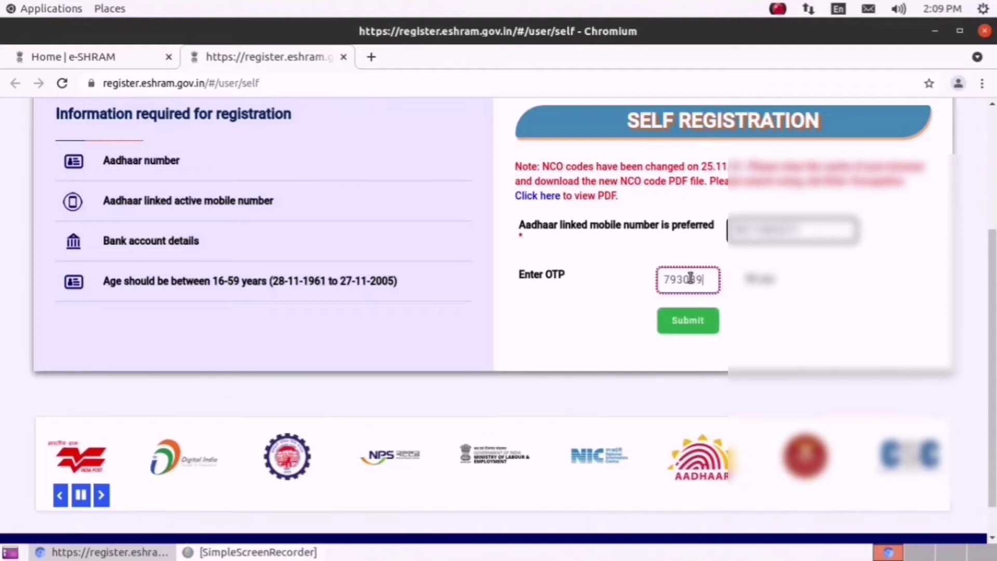
click(691, 323)
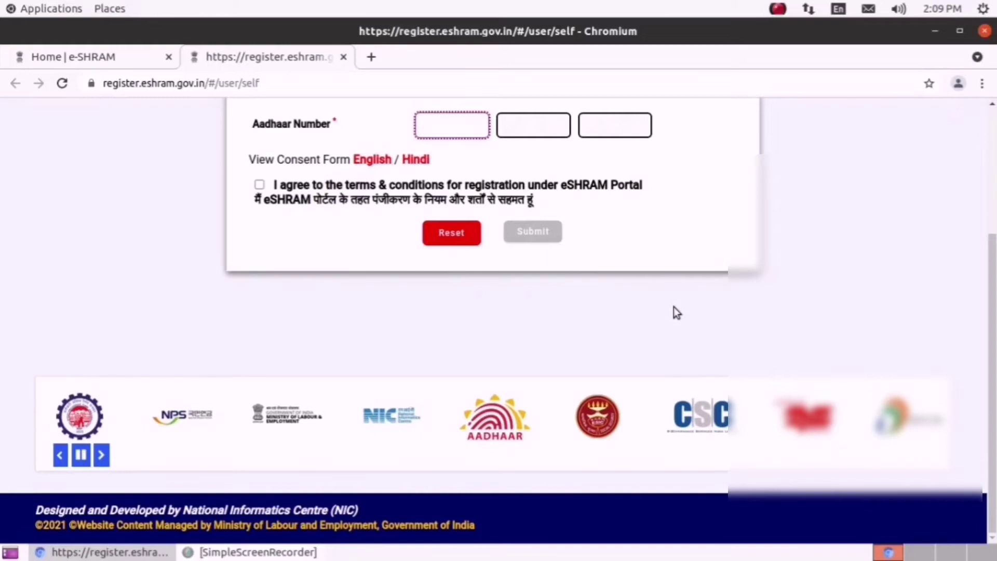
- Enter the Aadhaar number, agree to the terms, and submit it to request an OTP
scroll(674, 310, up, 3)
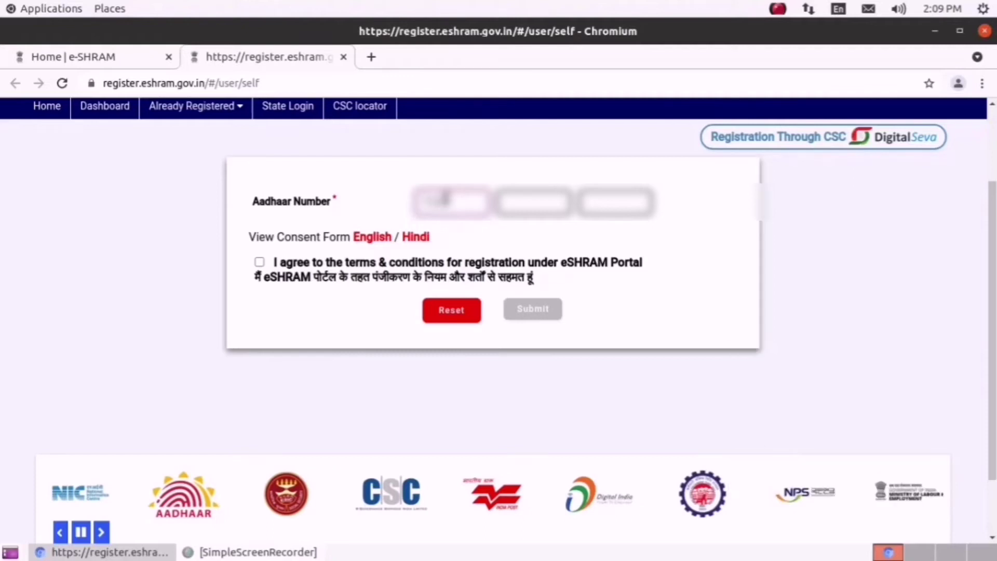
text(1234)
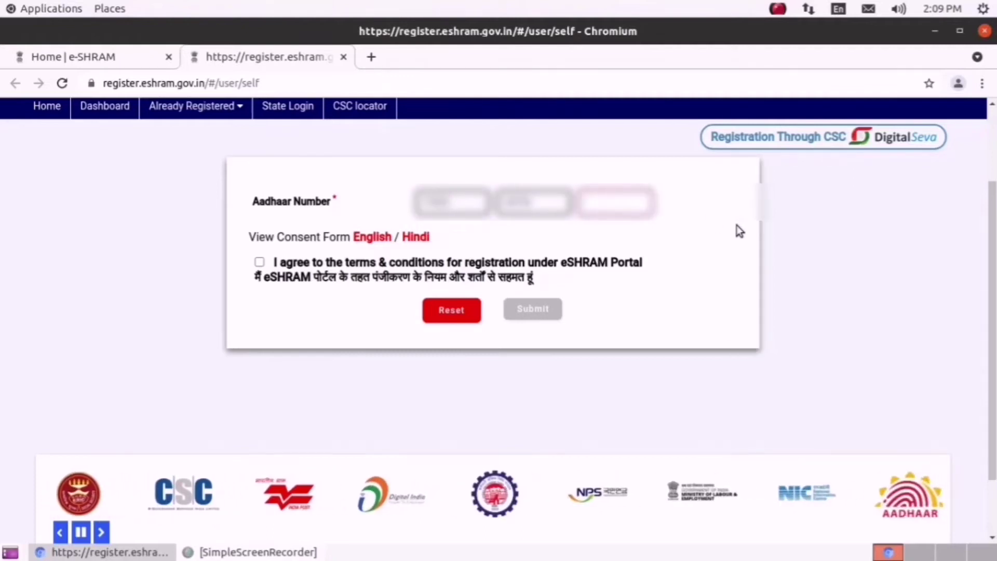
text(1234)
key(space)
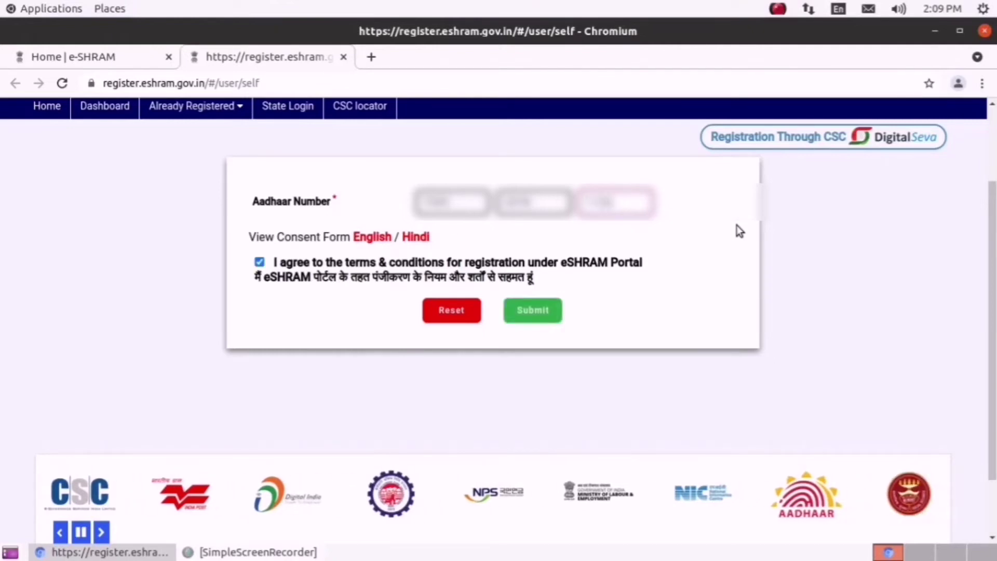
click(528, 313)
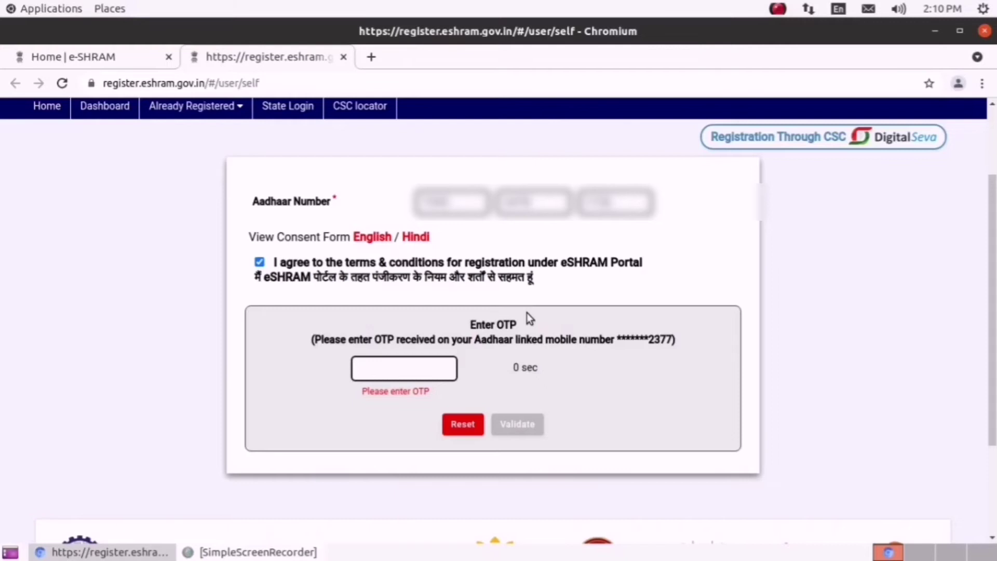
- Enter the received Aadhaar OTP and validate it
click(385, 363)
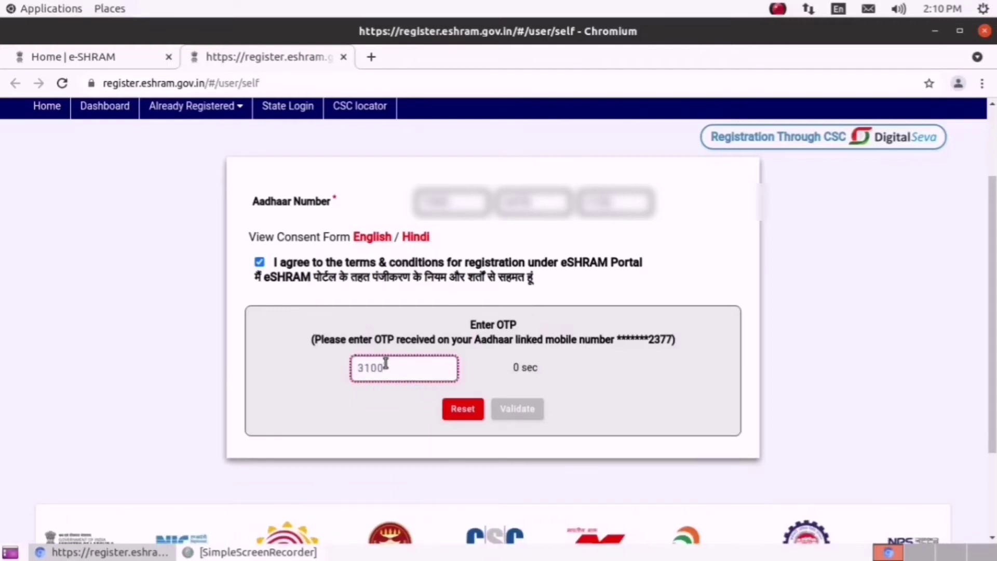
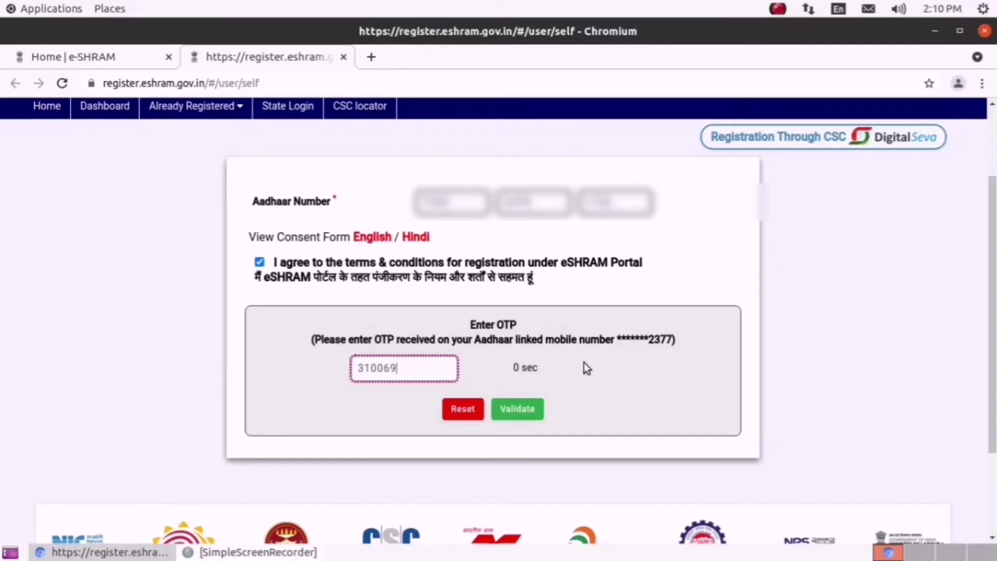
click(516, 408)
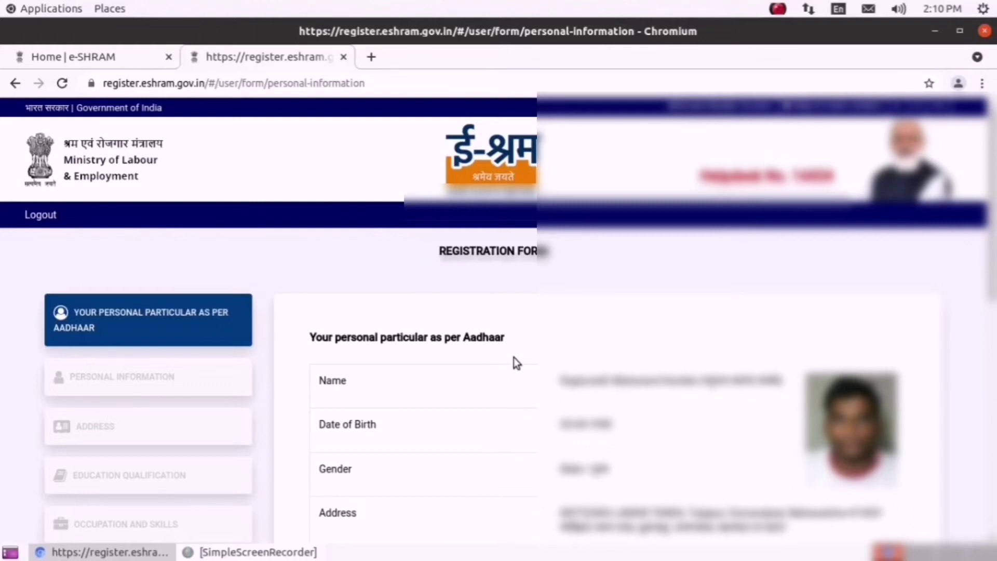
- Review the Aadhaar-based particulars and confirm them with the 'I agree' box kept ticked
scroll(552, 358, down, 3)
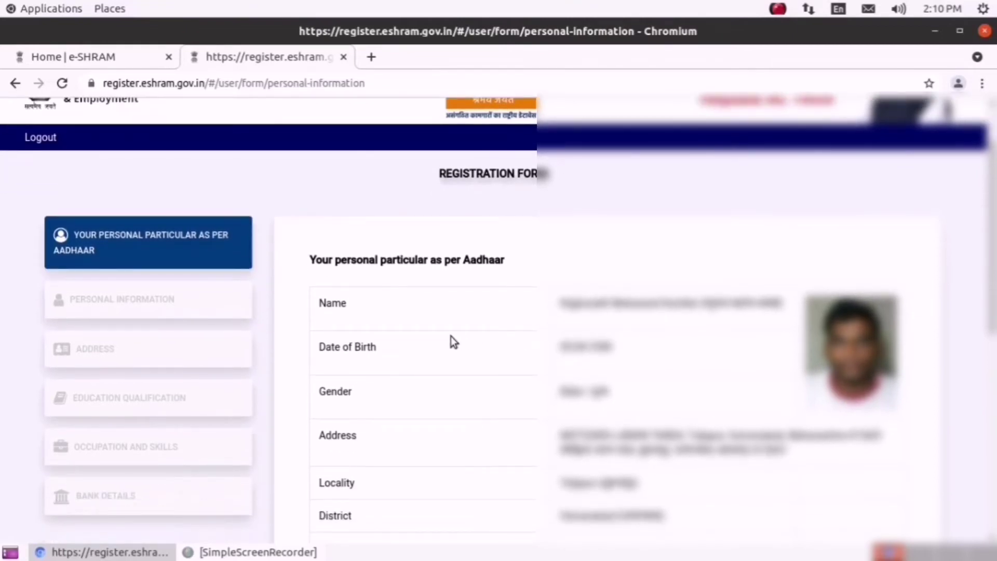
scroll(623, 338, down, 3)
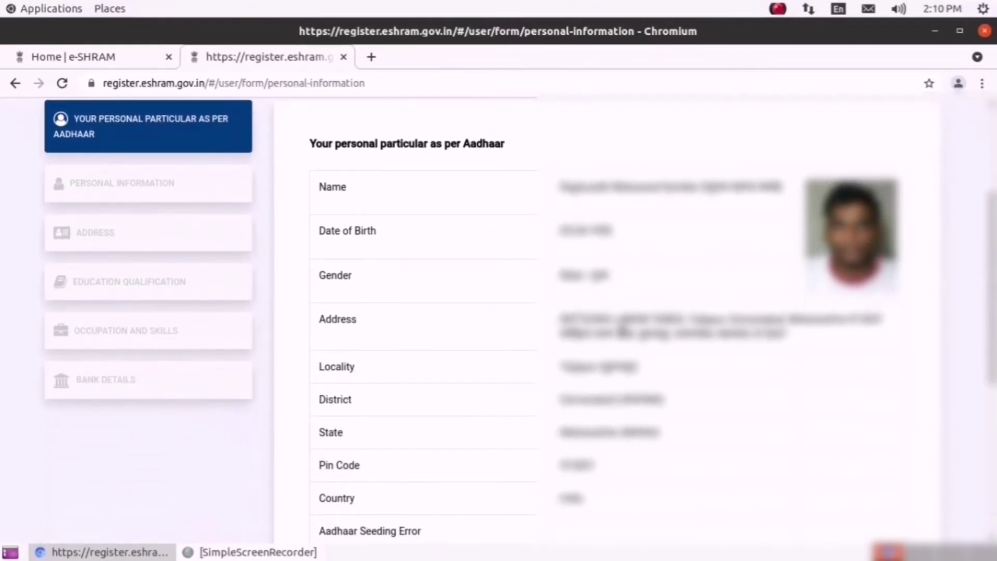
scroll(623, 331, down, 5)
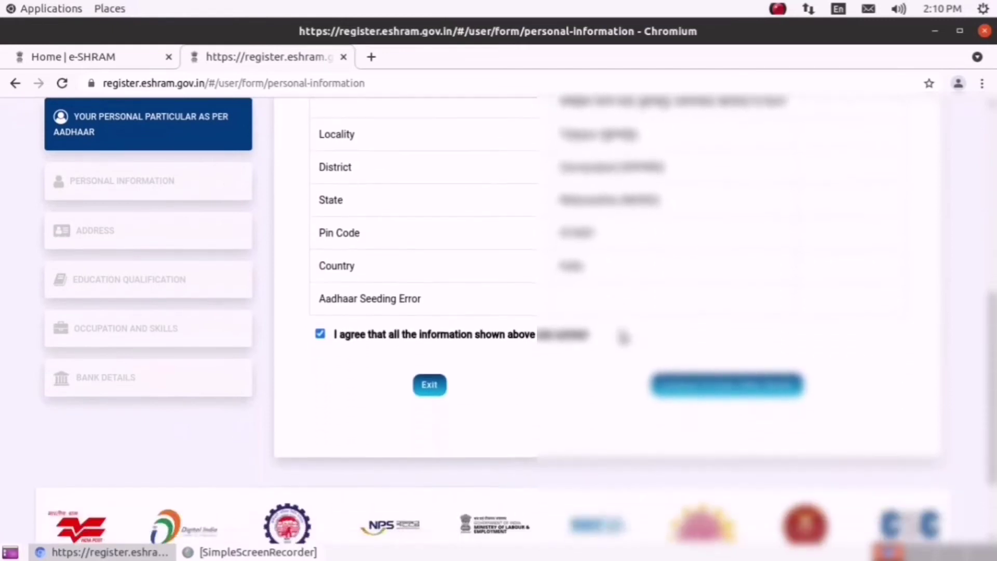
scroll(620, 338, up, 3)
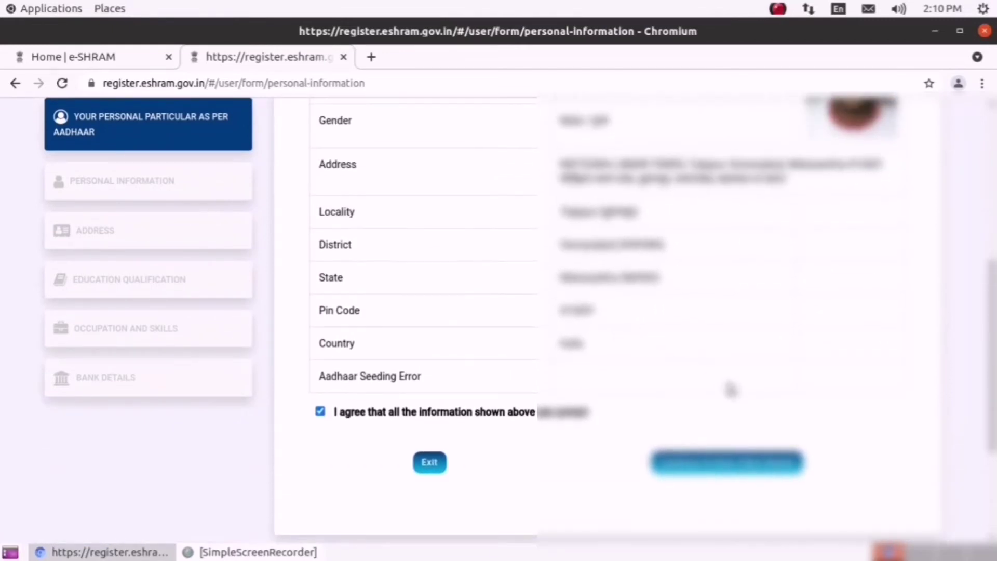
scroll(730, 392, up, 3)
scroll(737, 488, down, 3)
click(738, 469)
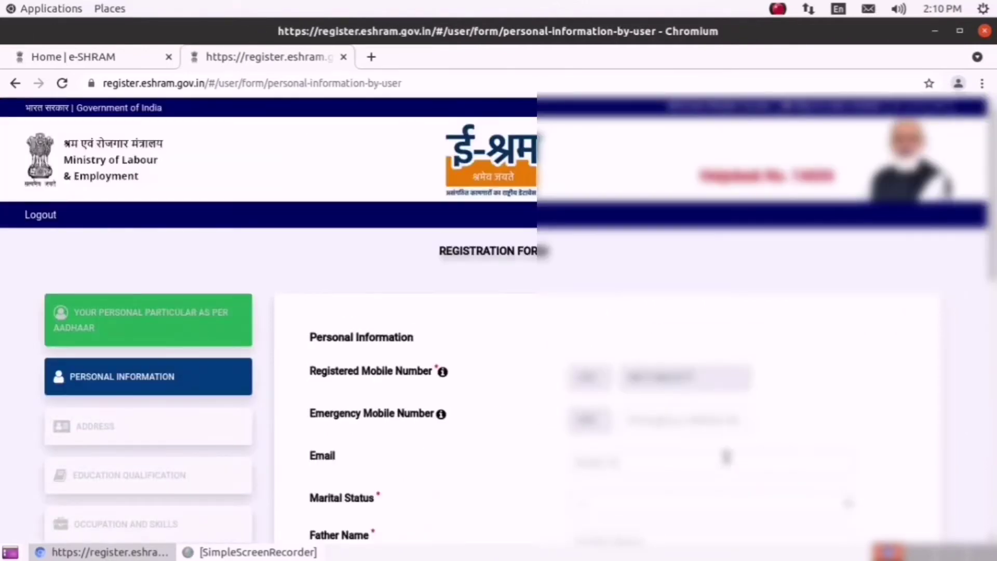
- Fill in the emergency mobile number and the email address
scroll(667, 411, down, 3)
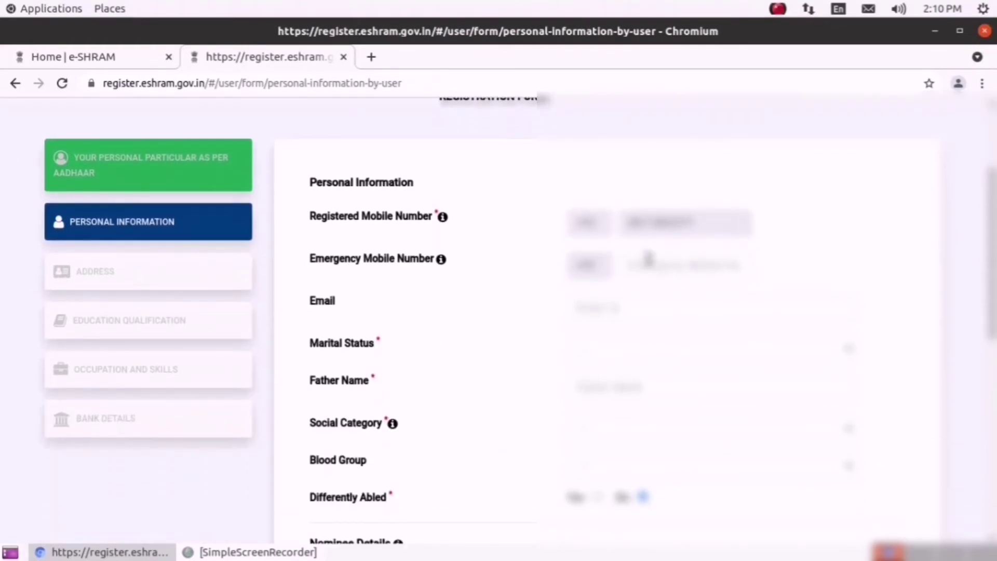
click(651, 264)
text(1234567890)
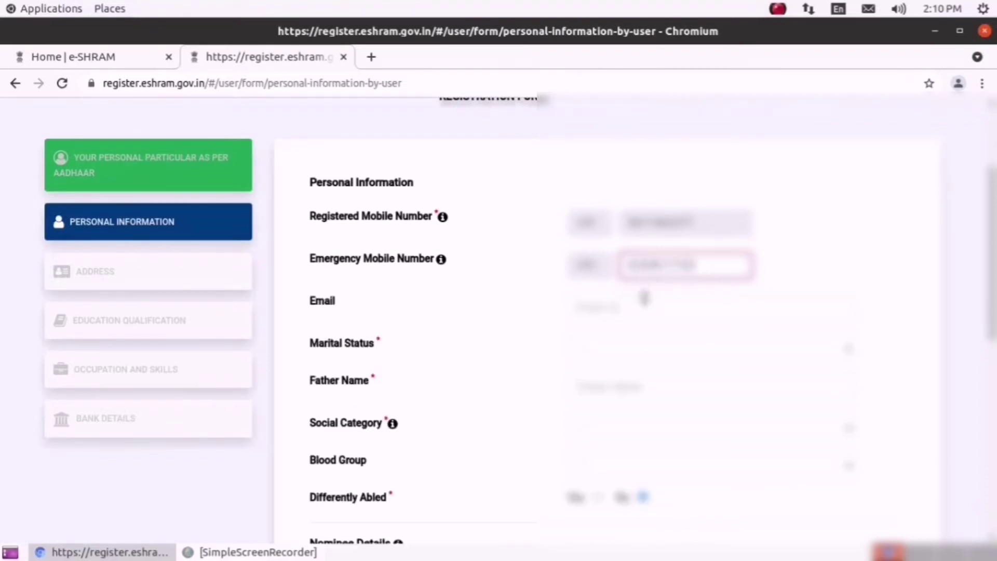
click(633, 305)
text(name@gm)
key(BackSpace)
key(BackSpace)
key(BackSpace)
key(BackSpace)
key(BackSpace)
key(BackSpace)
text(name)
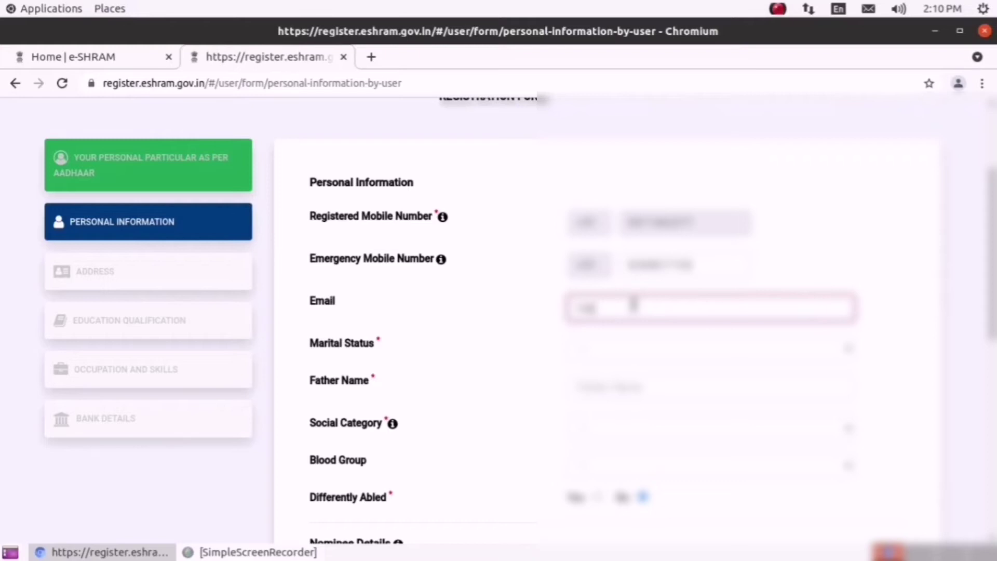
text(@gmail.comcom@gmail.com)
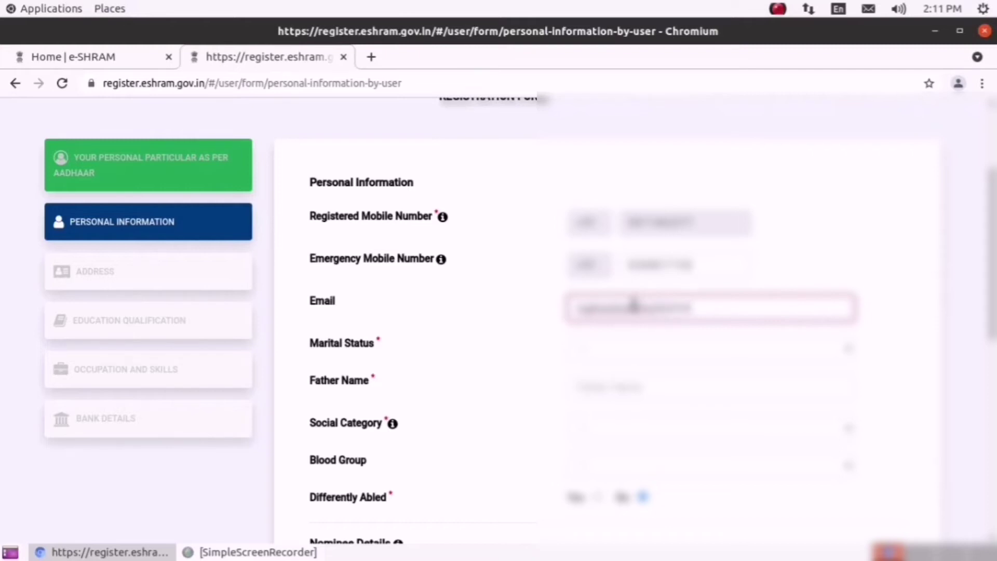
text(com)
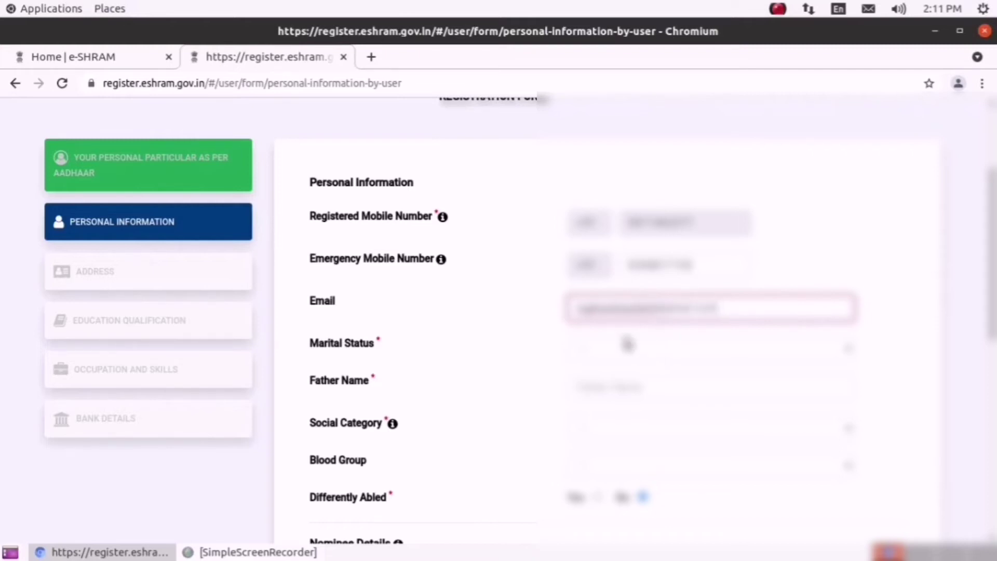
- Choose the marital status, enter the father's name, and pick the social category, leaving blood group blank
click(669, 351)
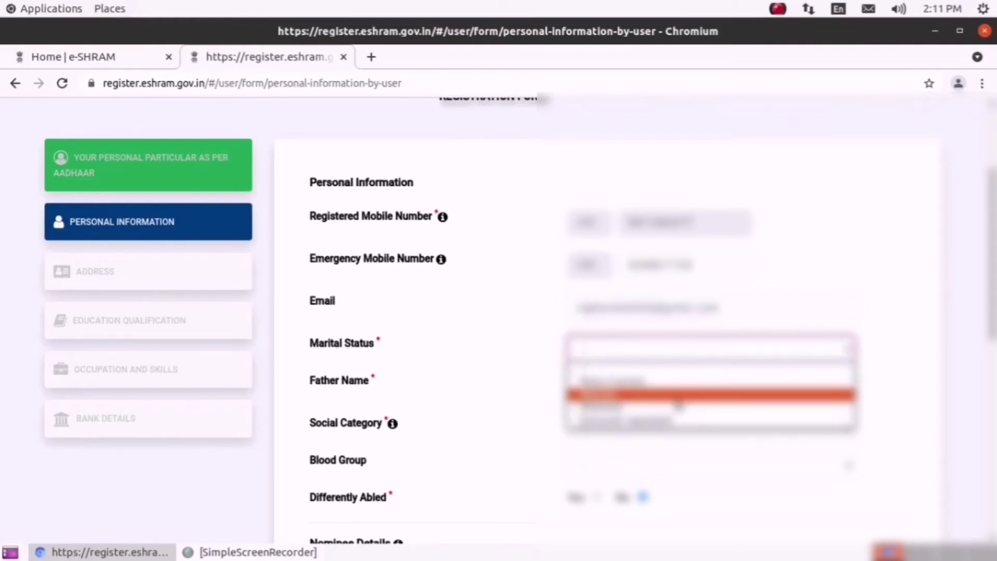
click(676, 395)
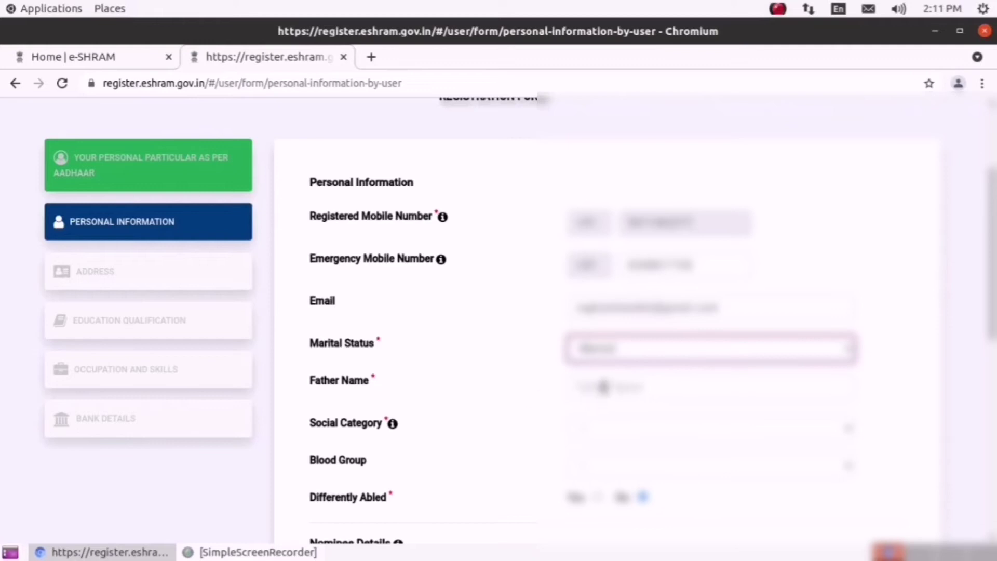
click(603, 387)
text(R)
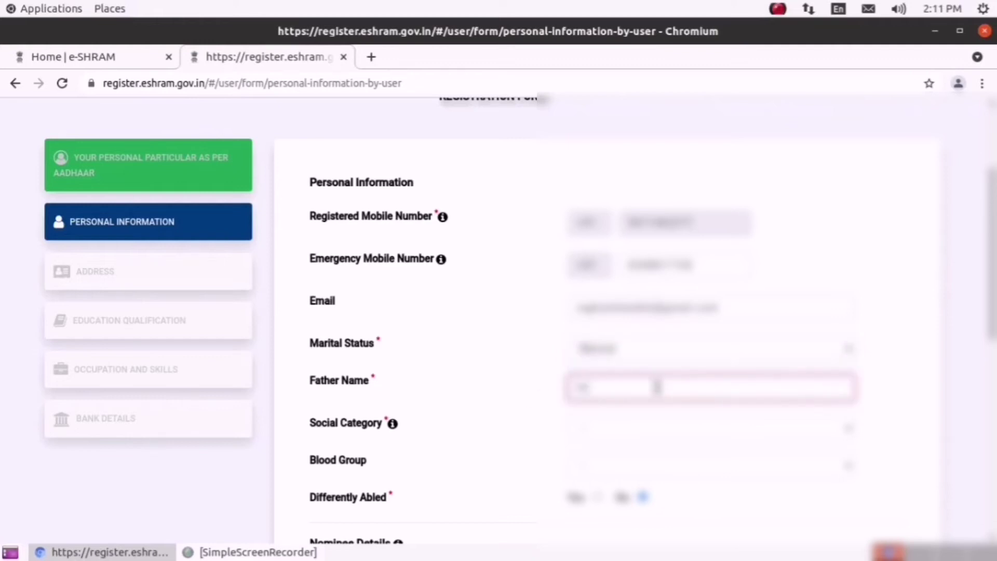
text(ame)
key(BackSpace)
text(an)
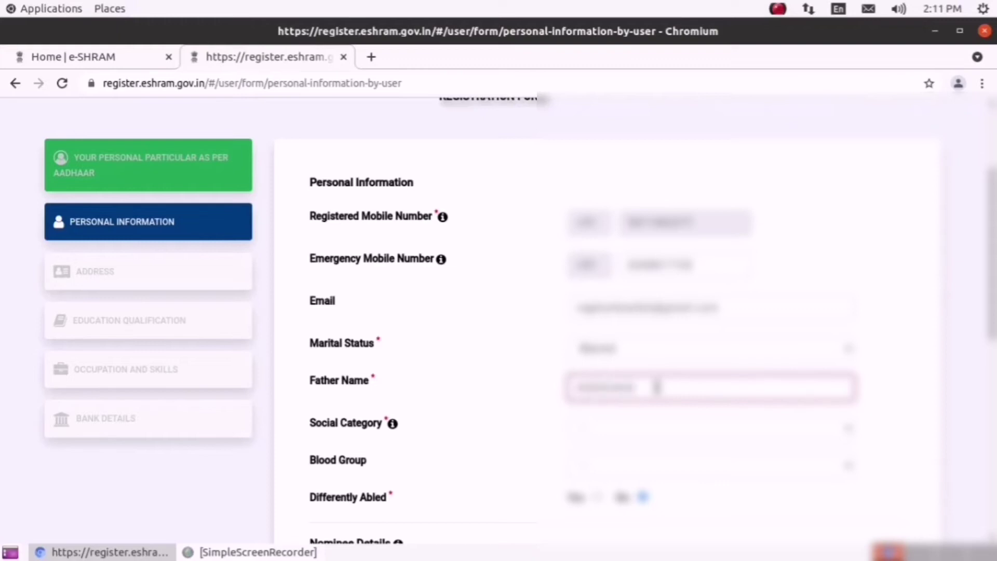
text(ath)
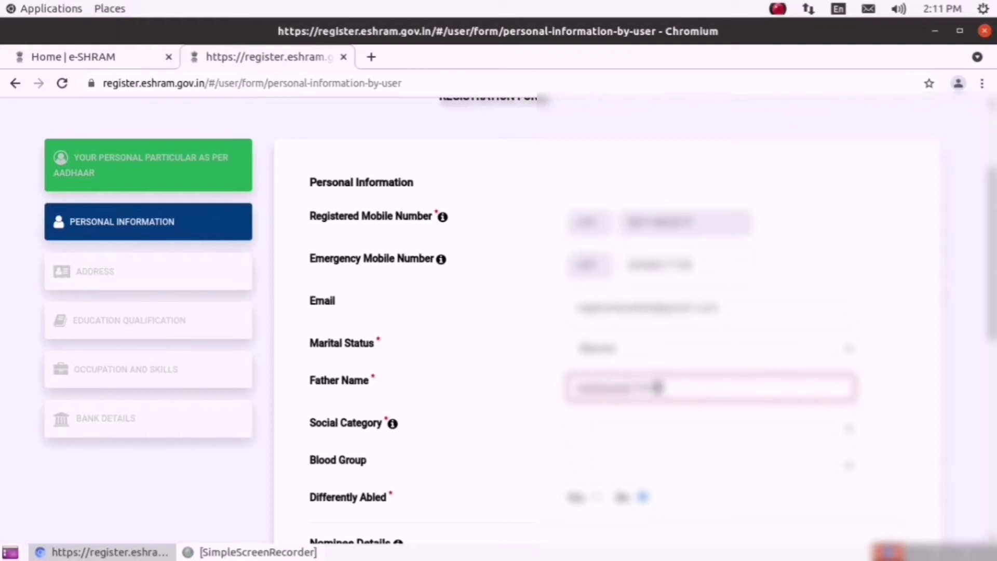
click(656, 436)
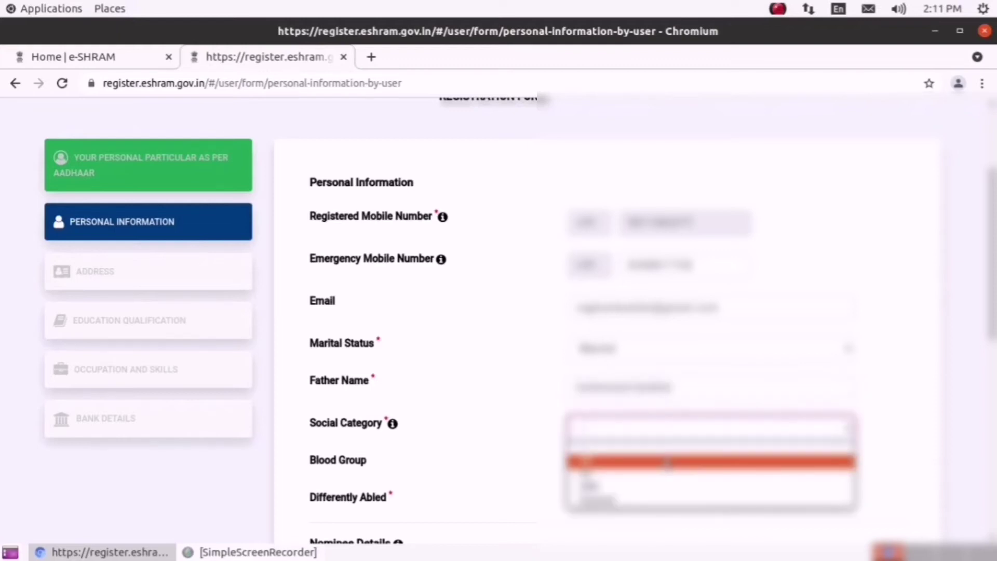
click(668, 462)
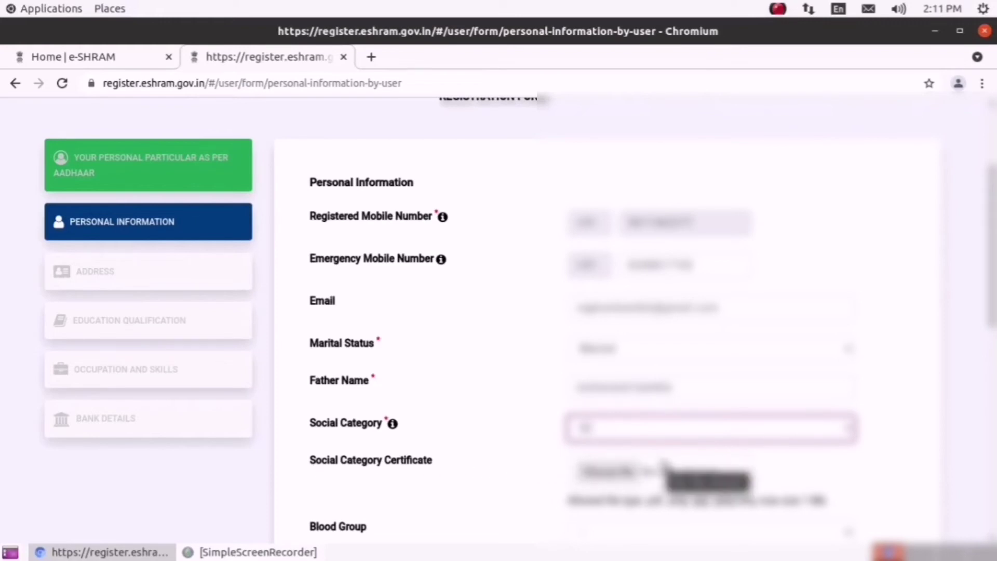
scroll(663, 462, down, 5)
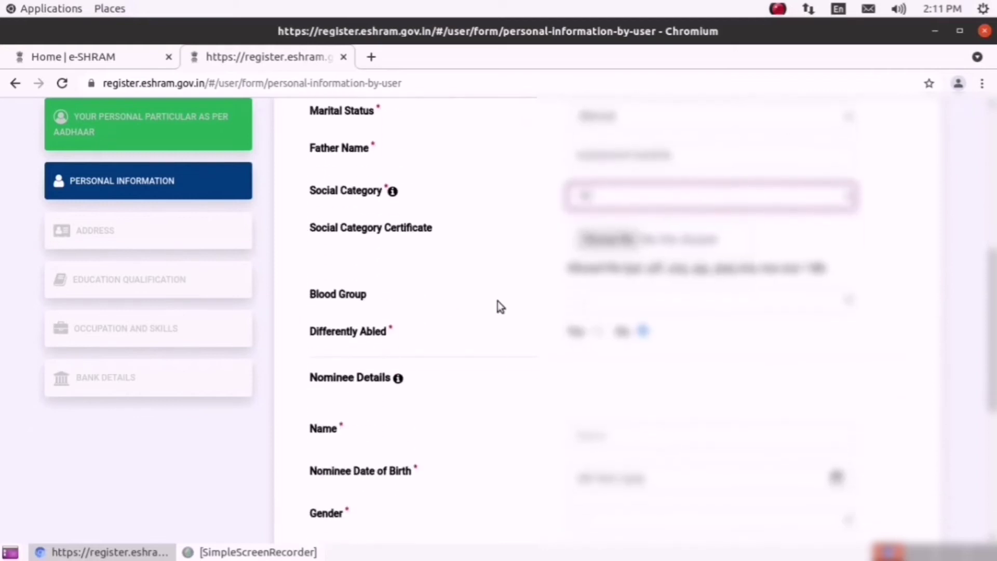
click(833, 304)
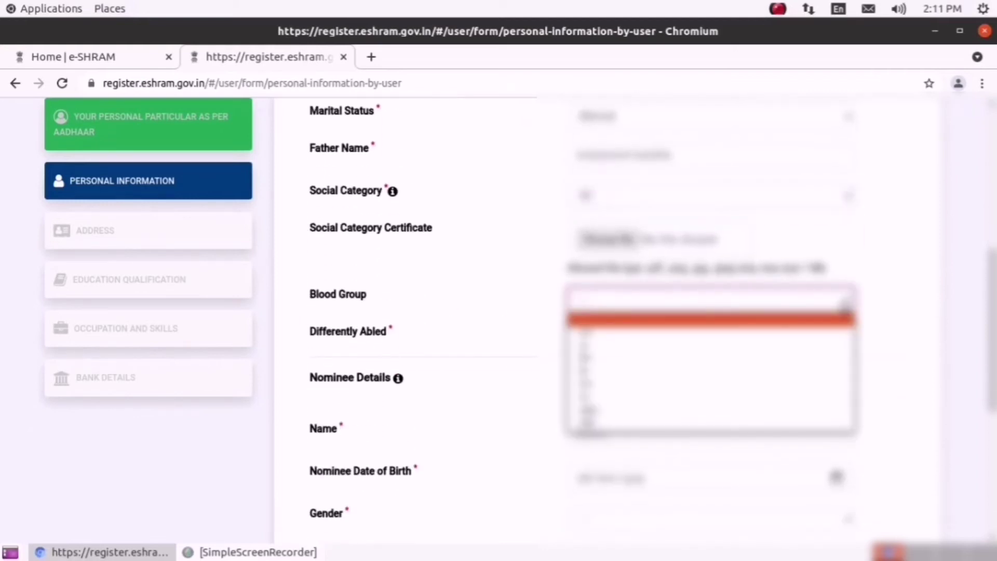
click(844, 308)
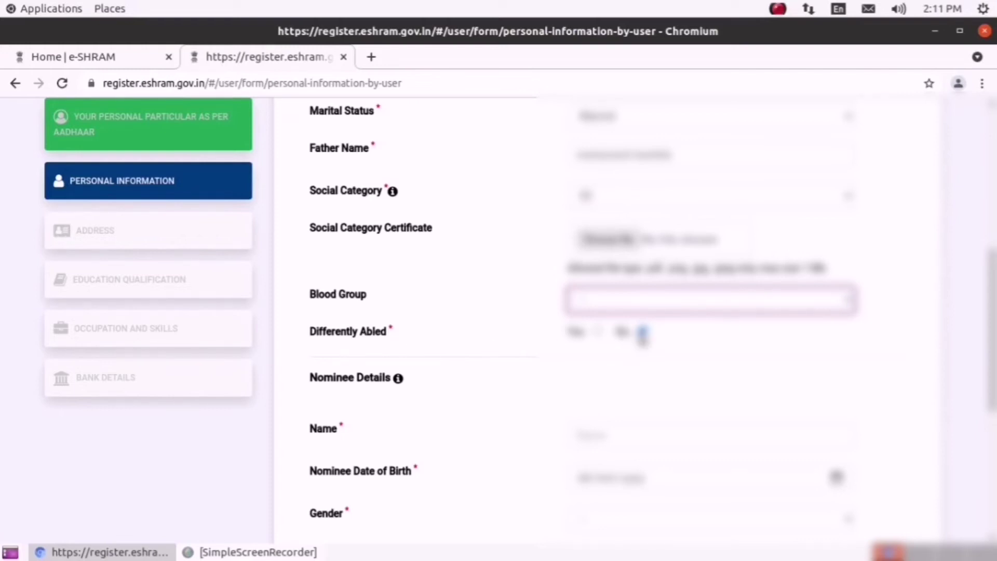
- Add the nominee's name, date of birth, gender and relationship, then proceed to Address
scroll(643, 349, down, 3)
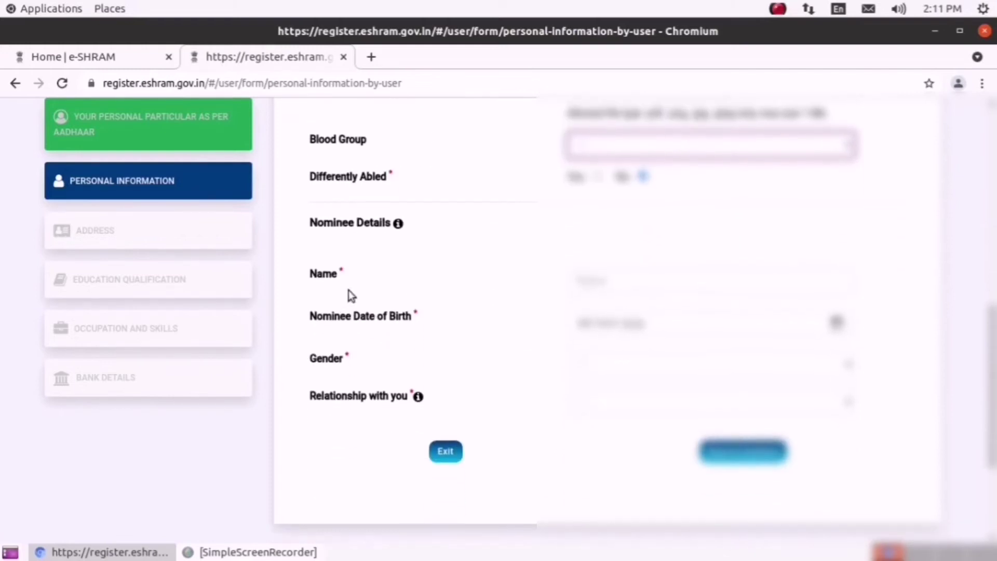
click(625, 280)
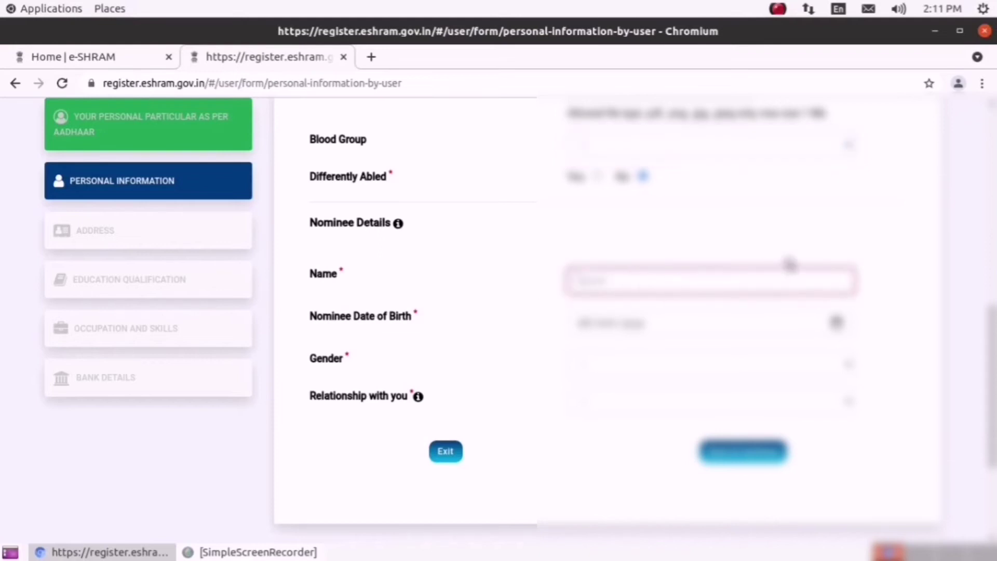
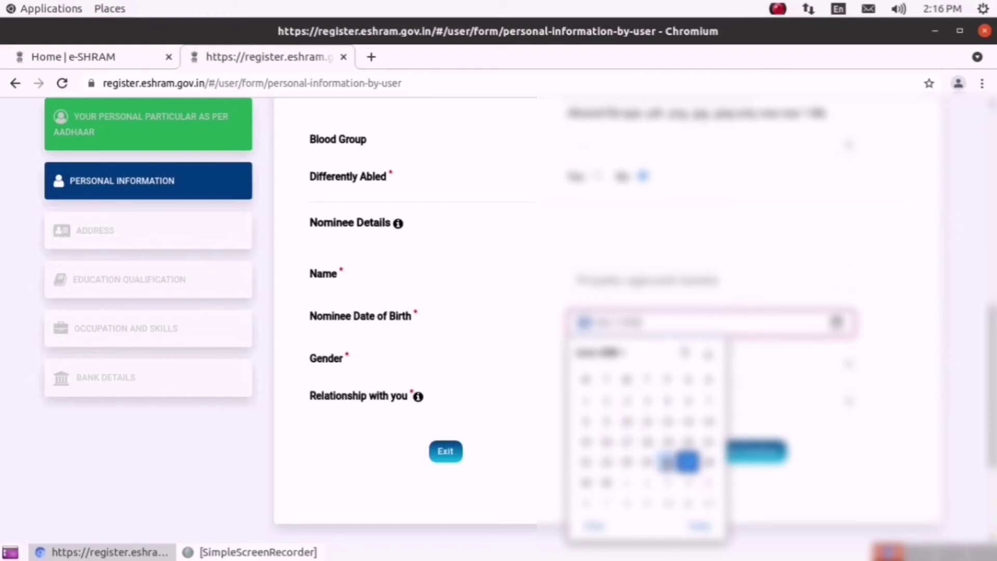
click(668, 462)
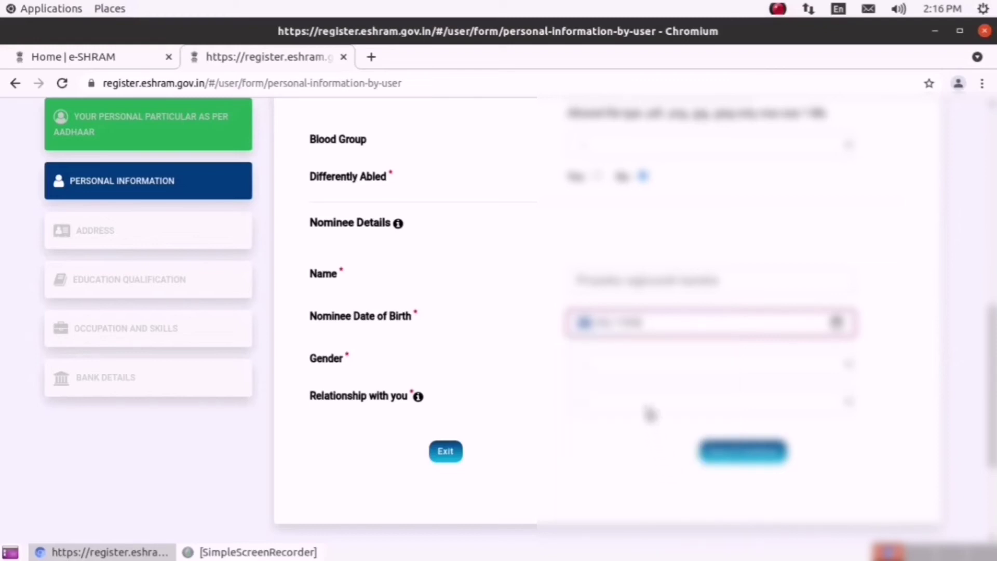
click(749, 366)
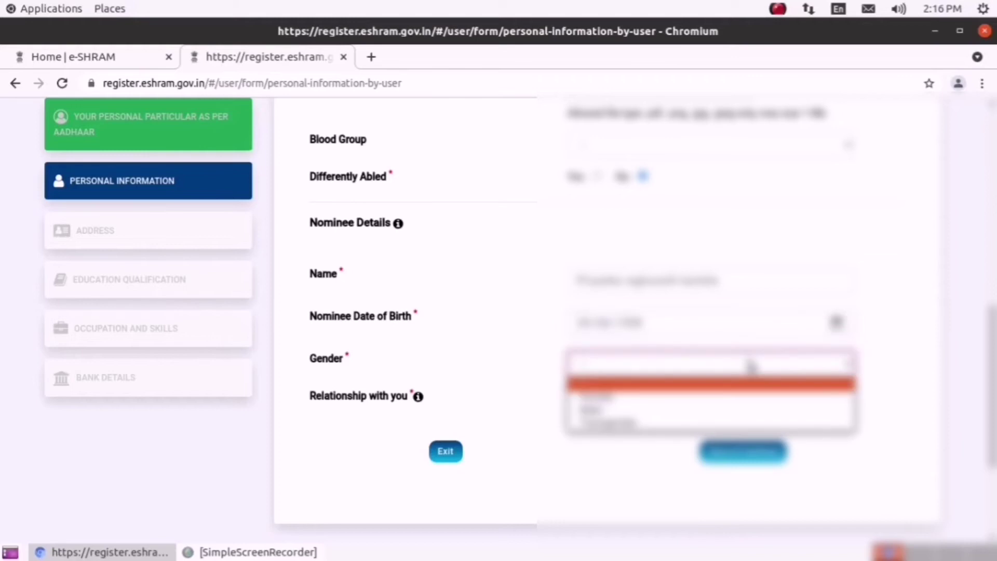
click(747, 403)
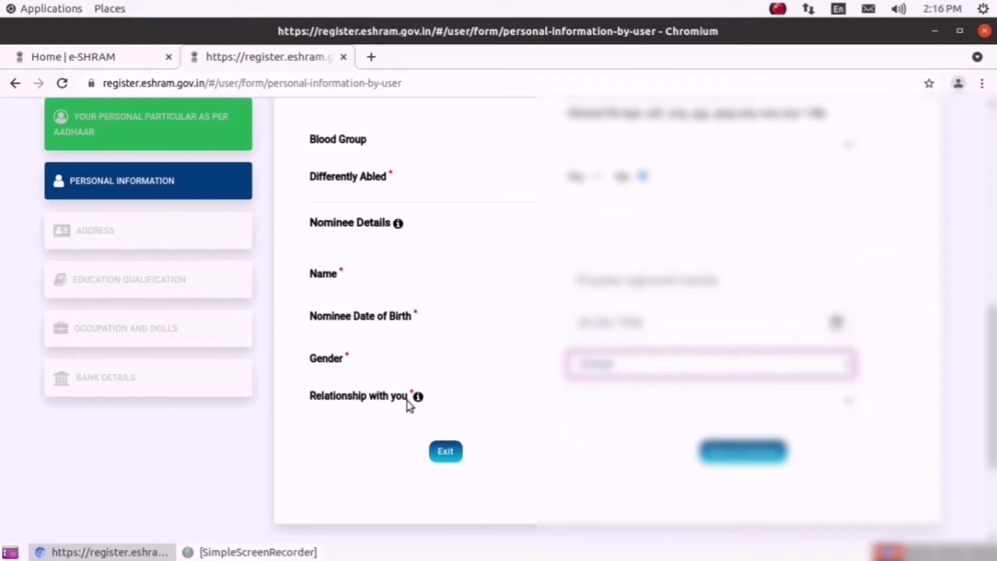
click(629, 399)
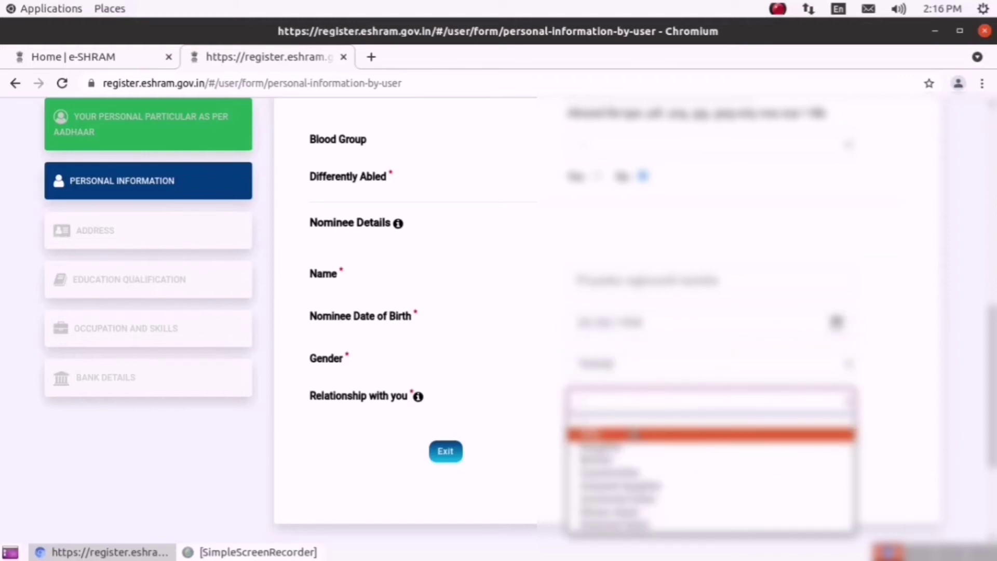
click(634, 434)
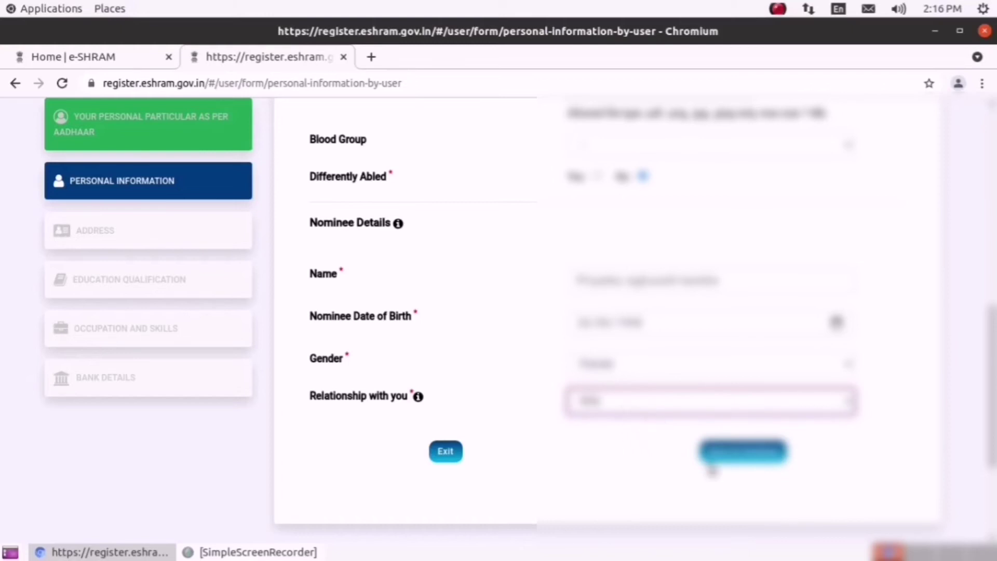
click(735, 457)
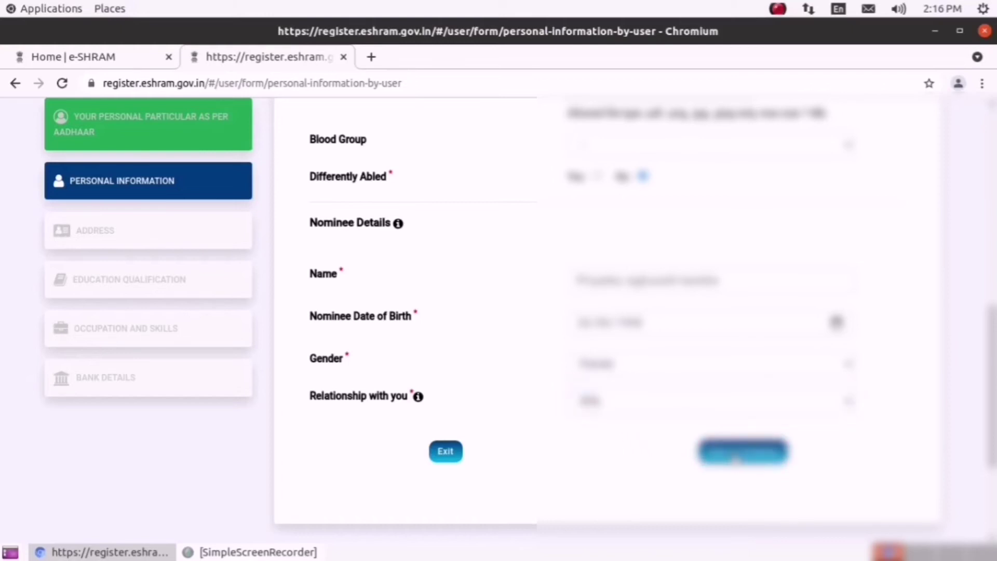
scroll(735, 459, down, 5)
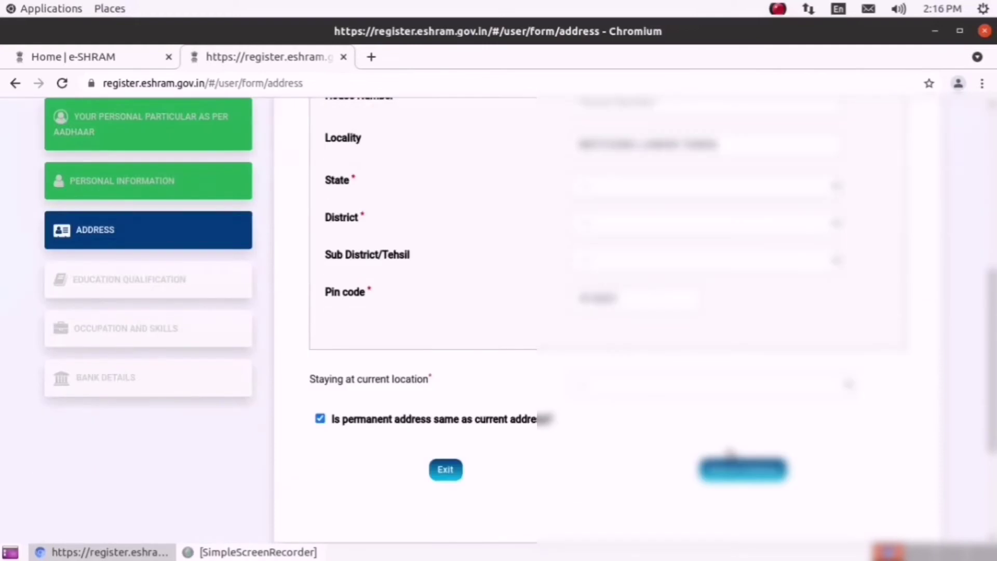
- Pick the native state and current address type, and enter house number 123
scroll(726, 453, up, 5)
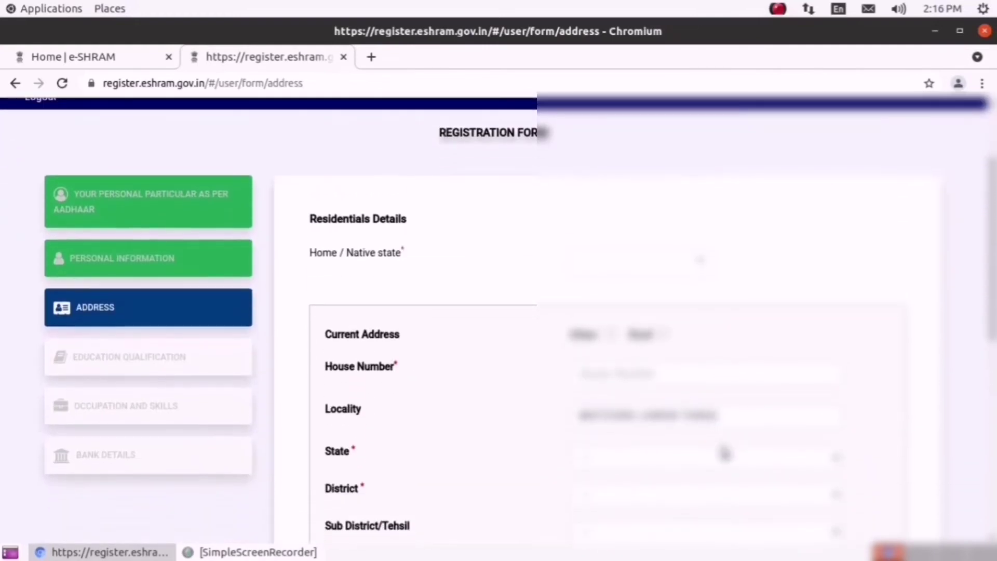
click(653, 262)
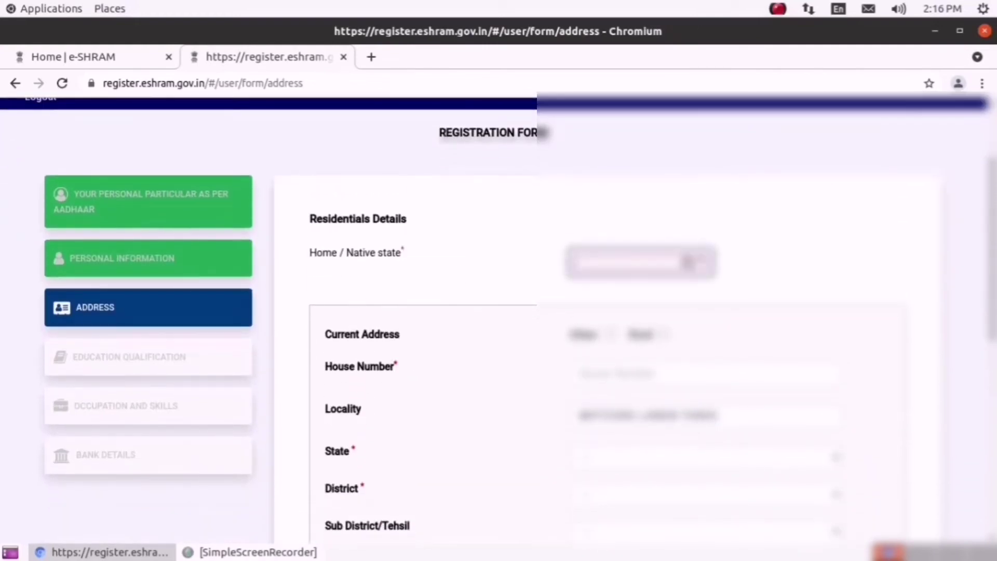
scroll(649, 374, down, 4)
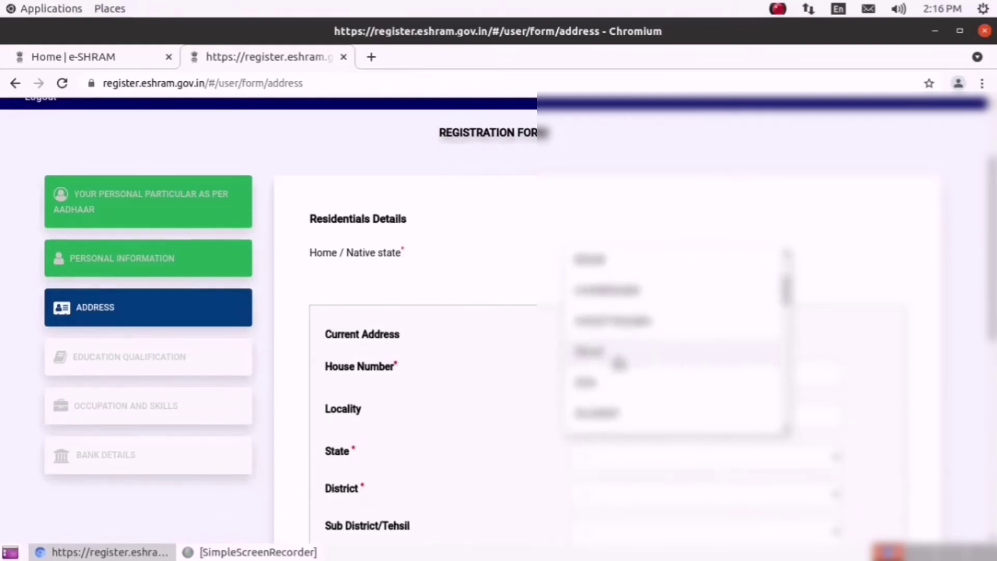
scroll(621, 358, down, 3)
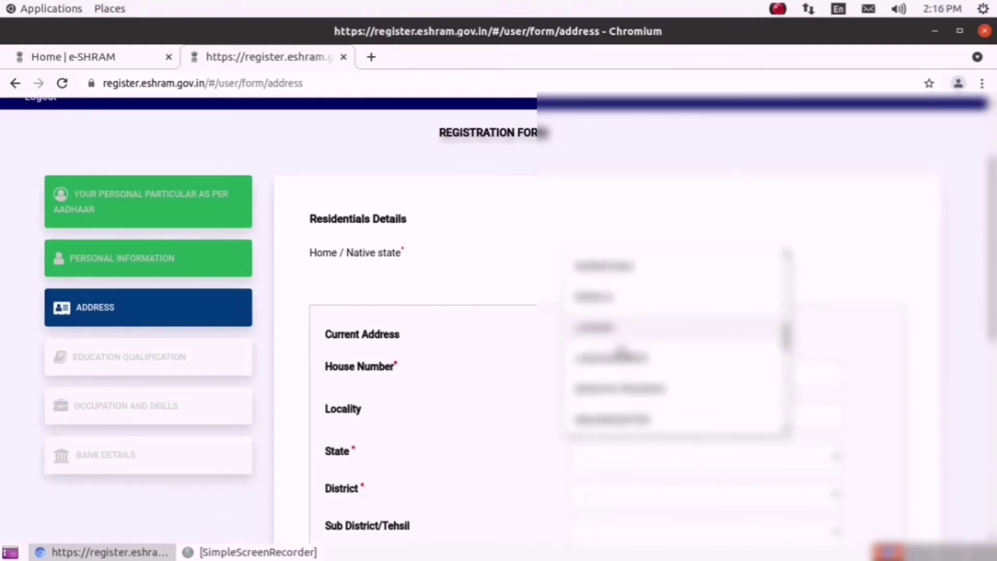
click(623, 421)
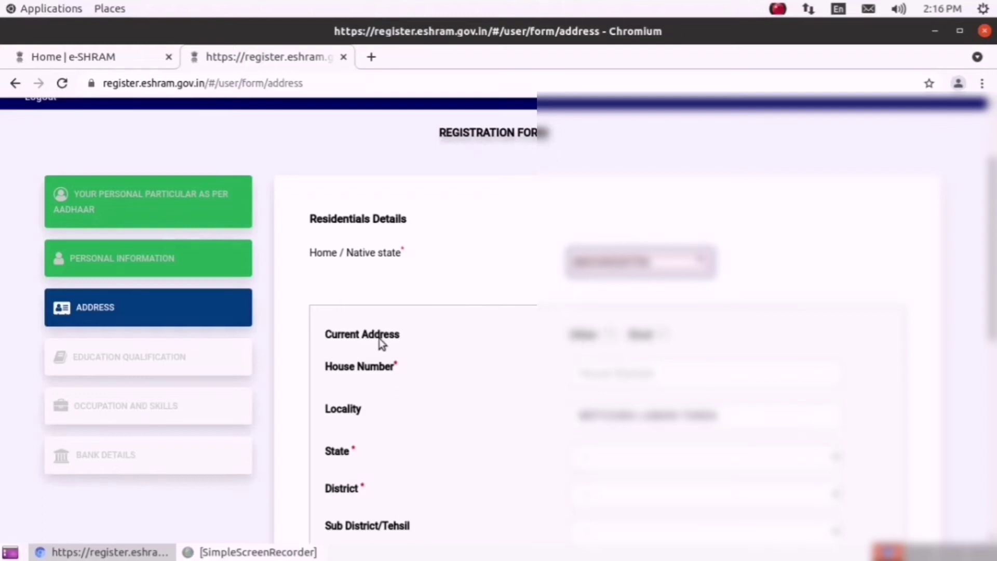
click(611, 334)
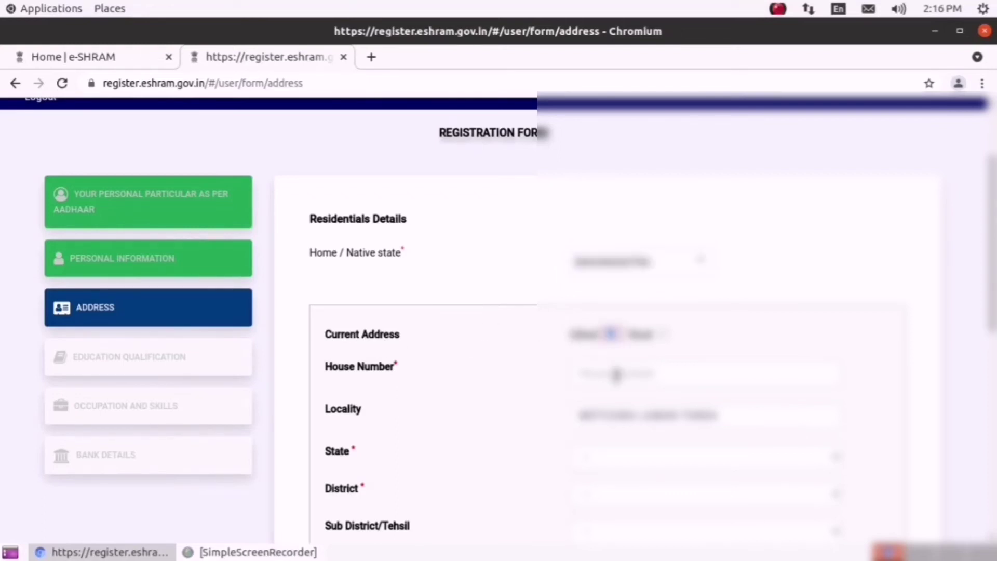
scroll(602, 378, down, 3)
click(612, 297)
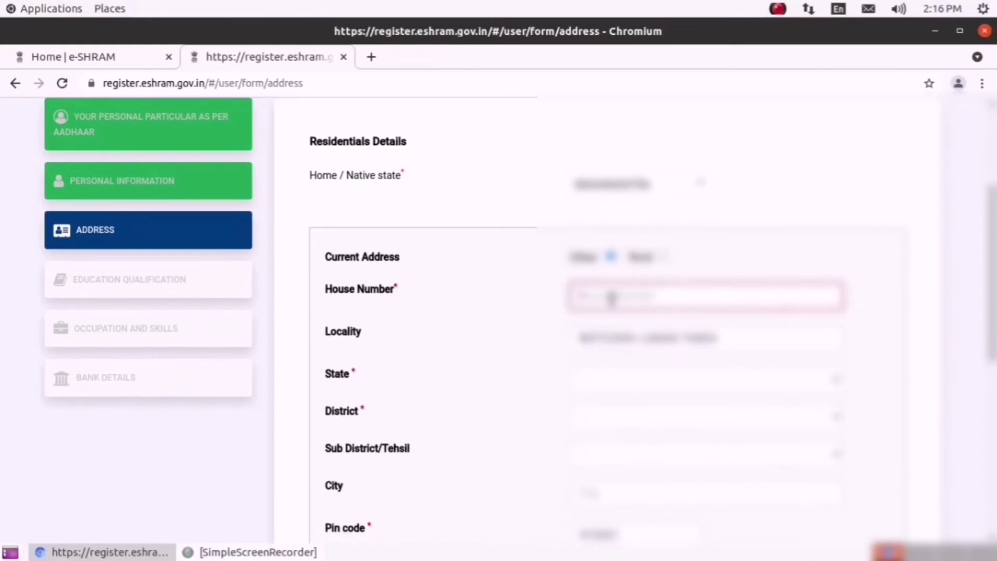
text(1)
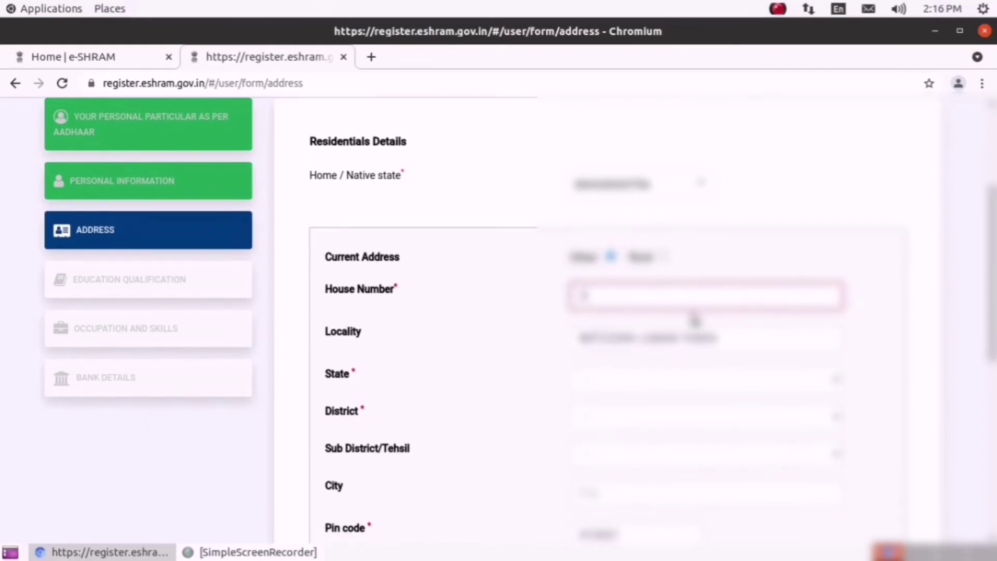
text(23)
- Select the current address state, district and tehsil, and enter city Taloda
click(690, 385)
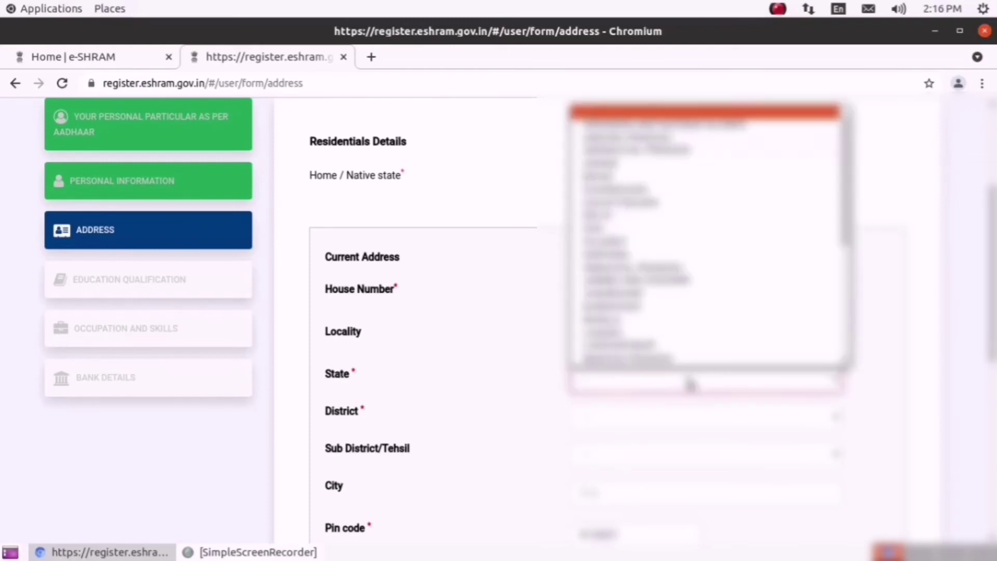
scroll(675, 291, down, 3)
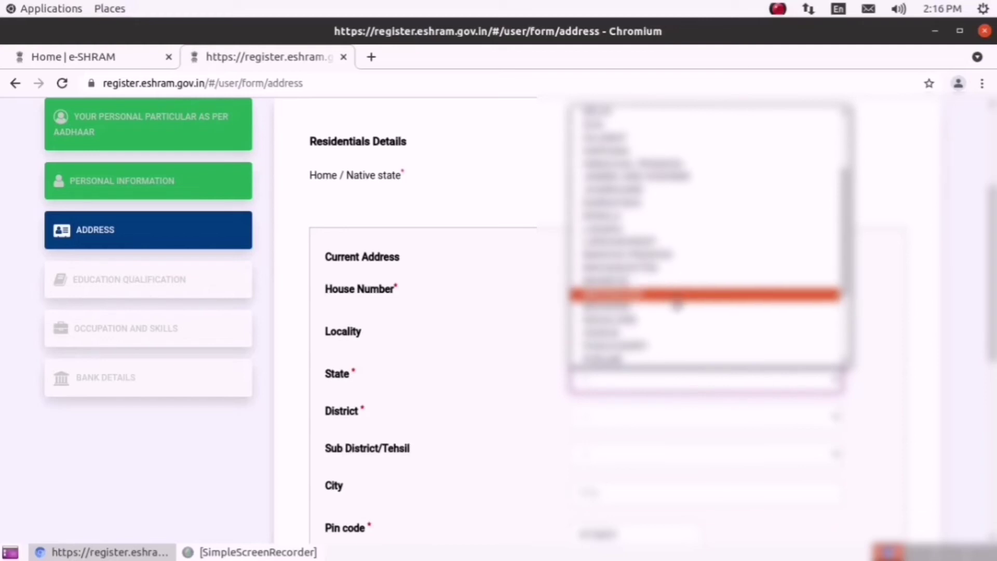
click(673, 278)
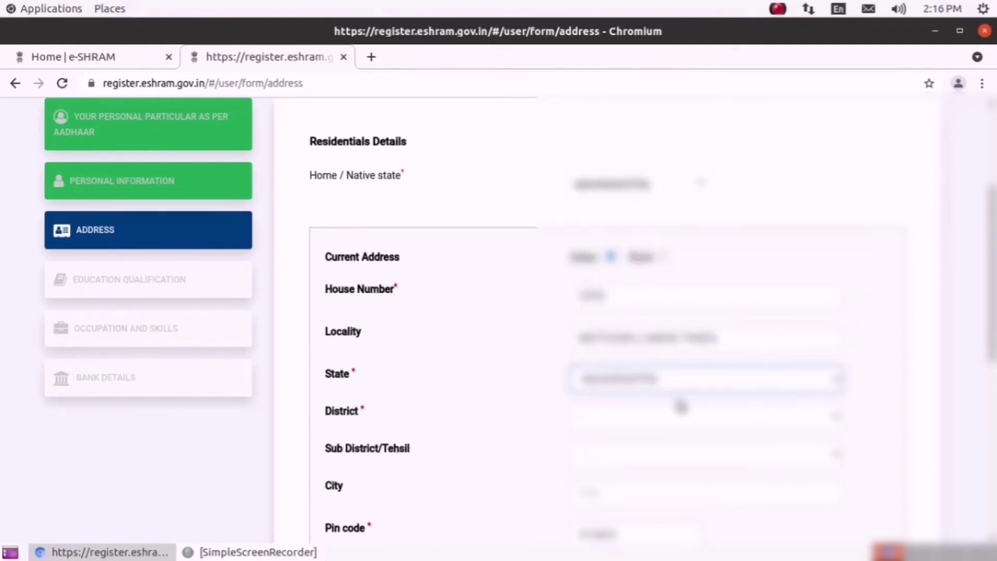
click(680, 407)
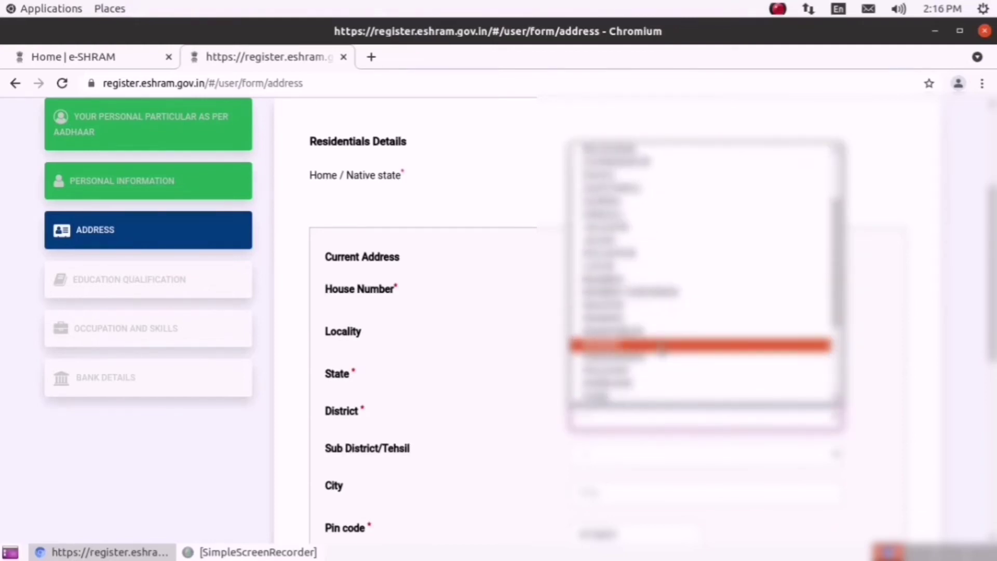
click(662, 355)
click(668, 456)
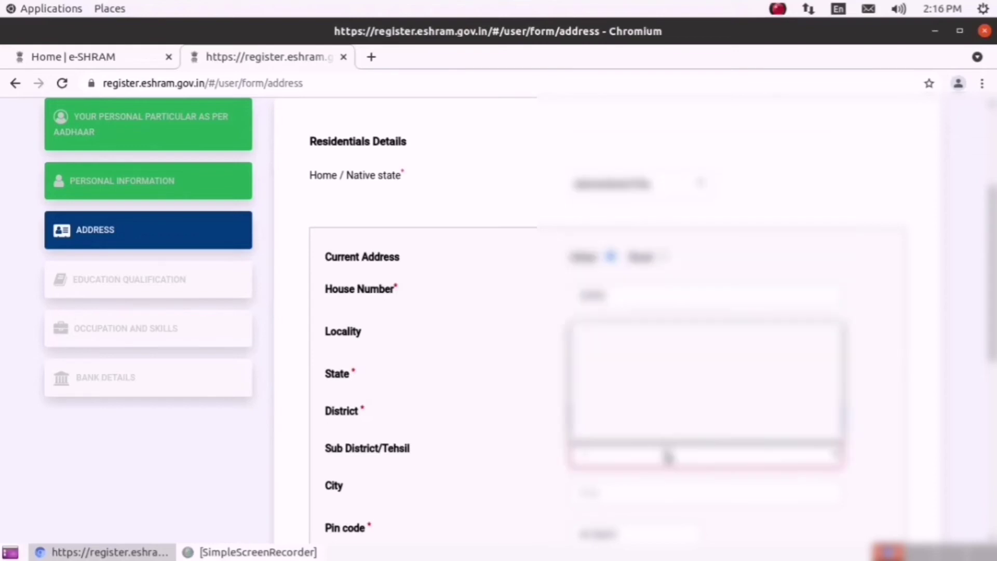
click(662, 410)
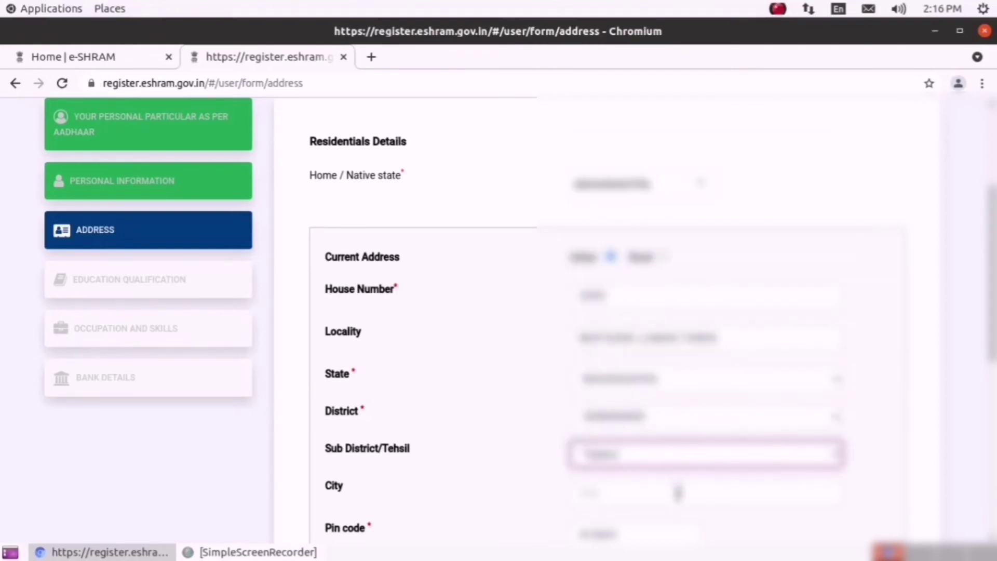
click(678, 493)
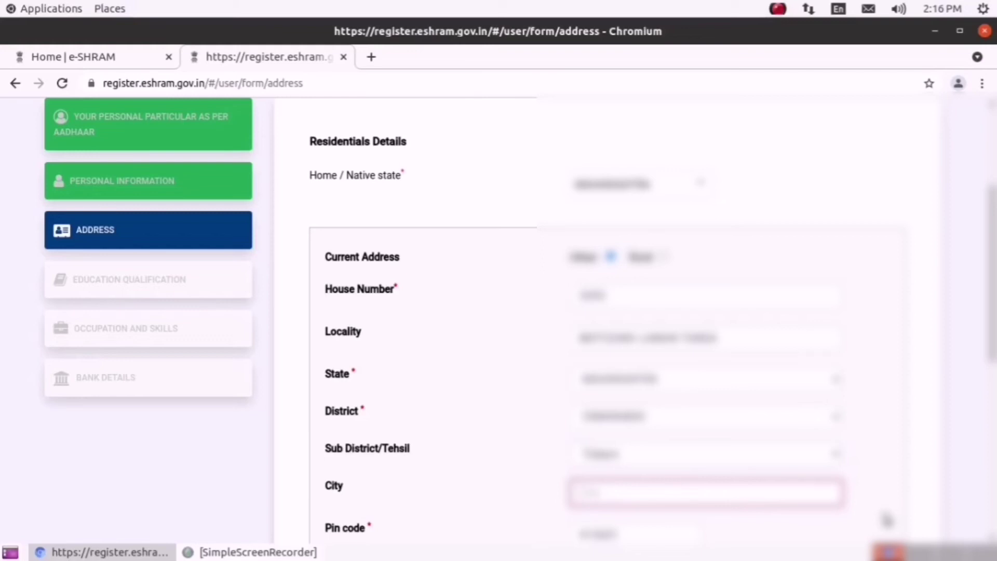
text(Taloda)
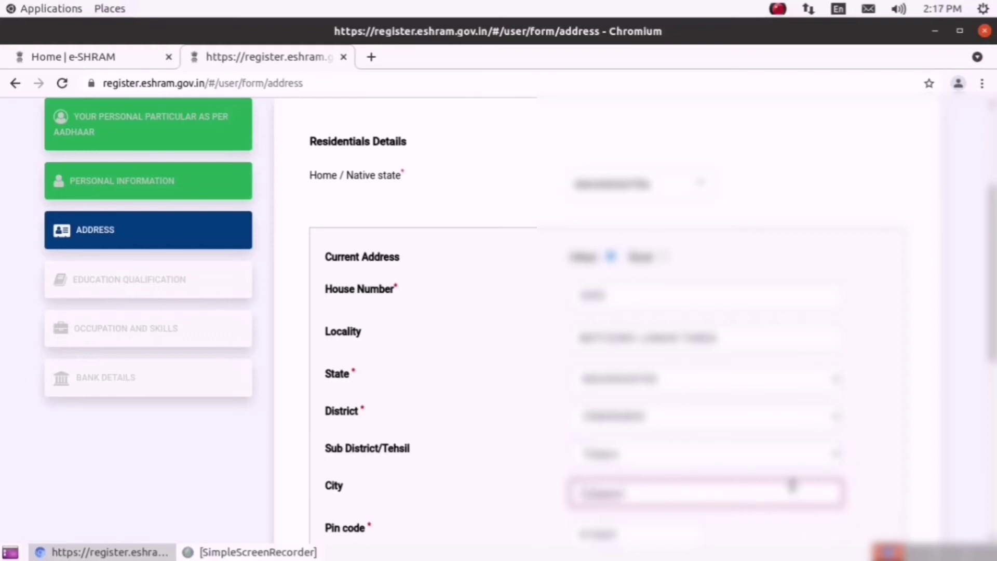
- Choose how long you have stayed at the current location and save the address
scroll(785, 482, down, 2)
scroll(785, 481, down, 3)
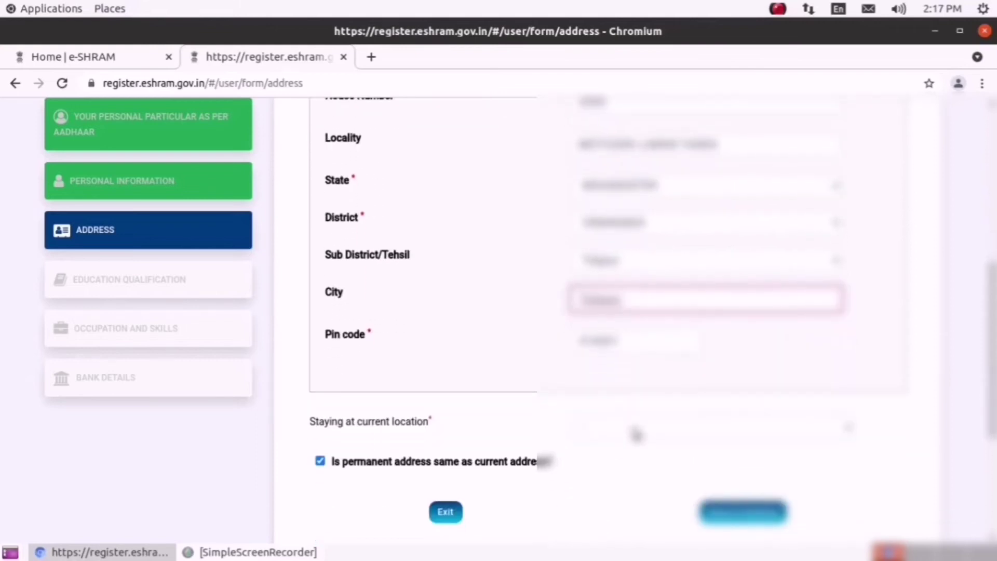
click(700, 434)
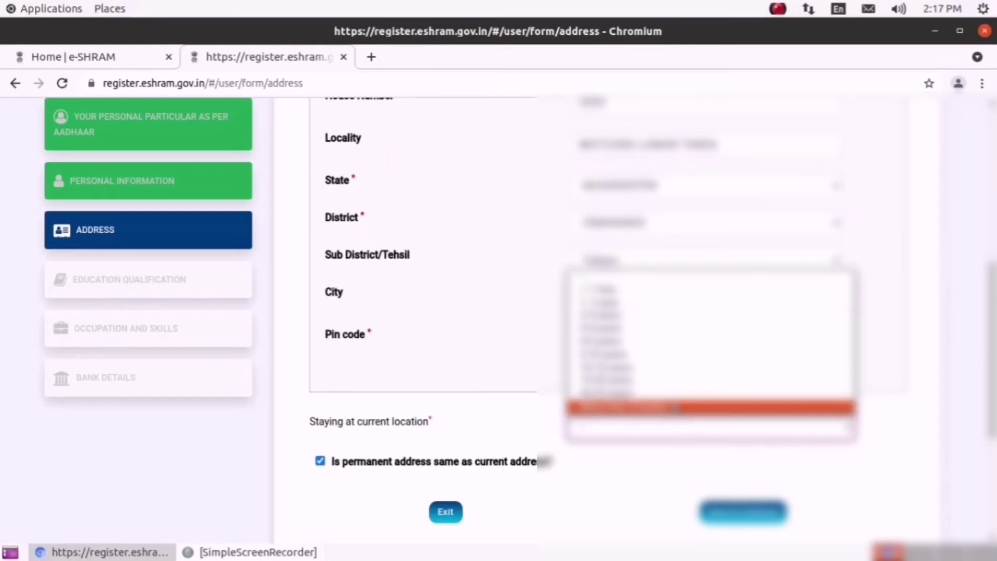
click(675, 408)
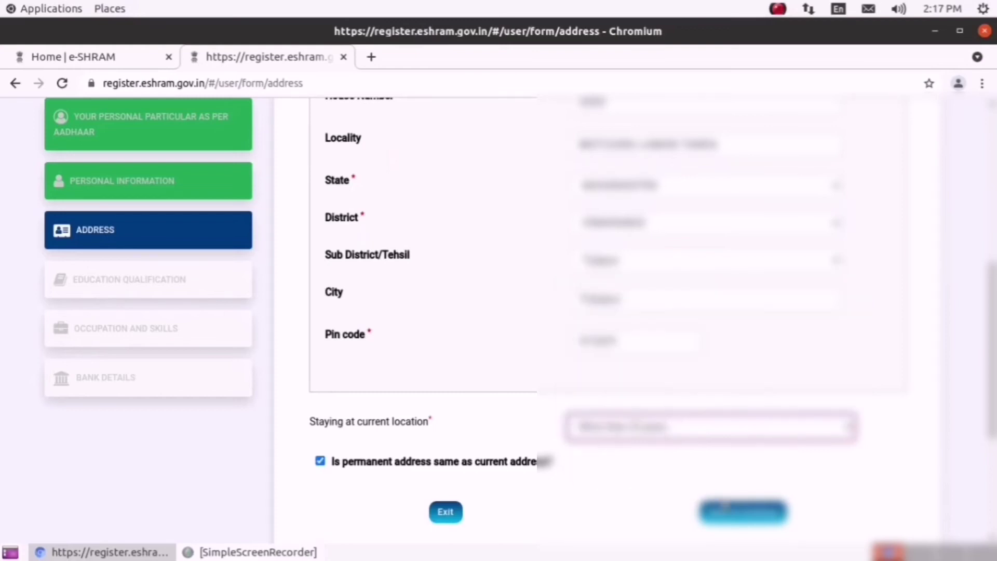
click(740, 512)
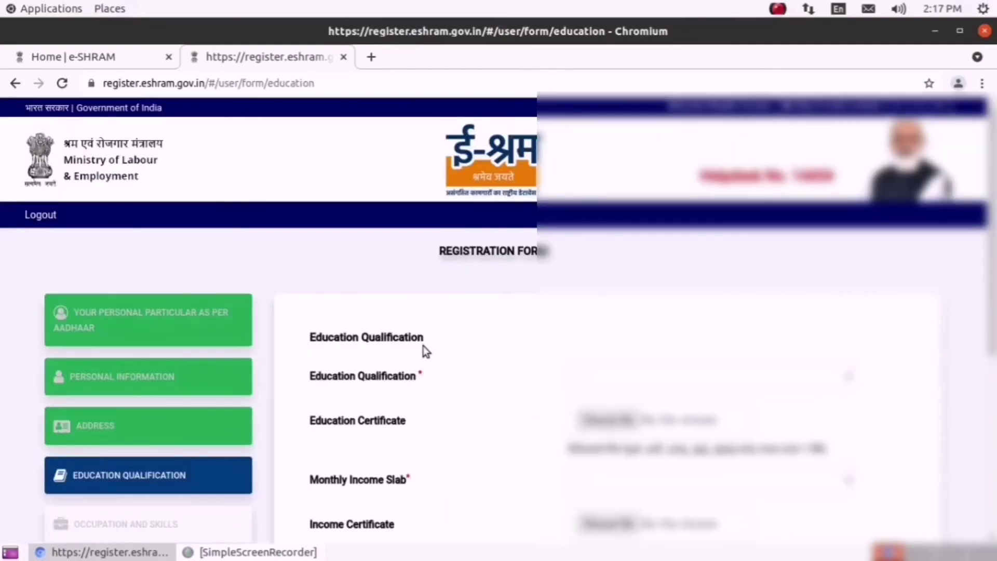
- Save education as Graduate with income 10000 & Below, then open the NCO codes PDF
scroll(774, 363, down, 1)
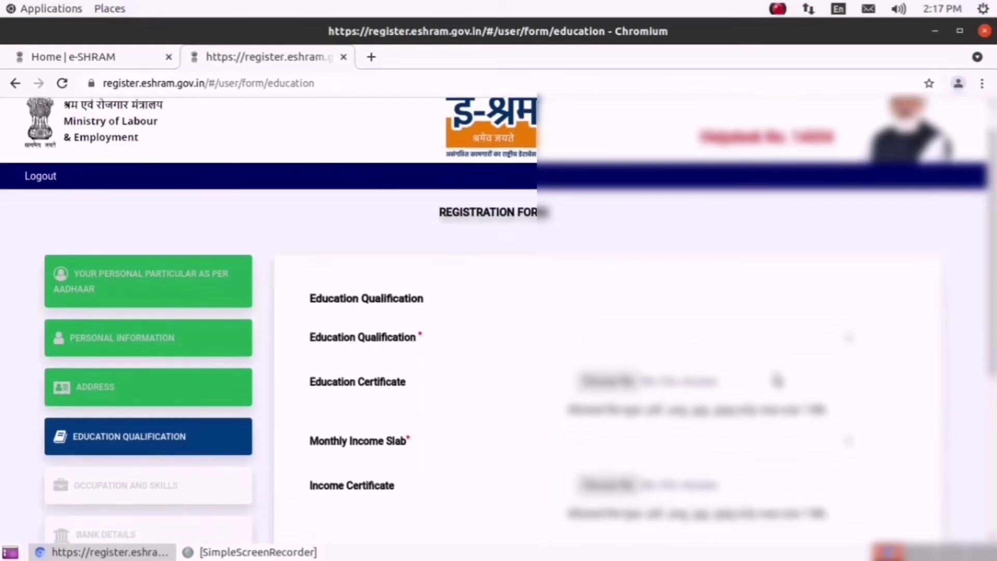
scroll(774, 362, down, 2)
click(781, 262)
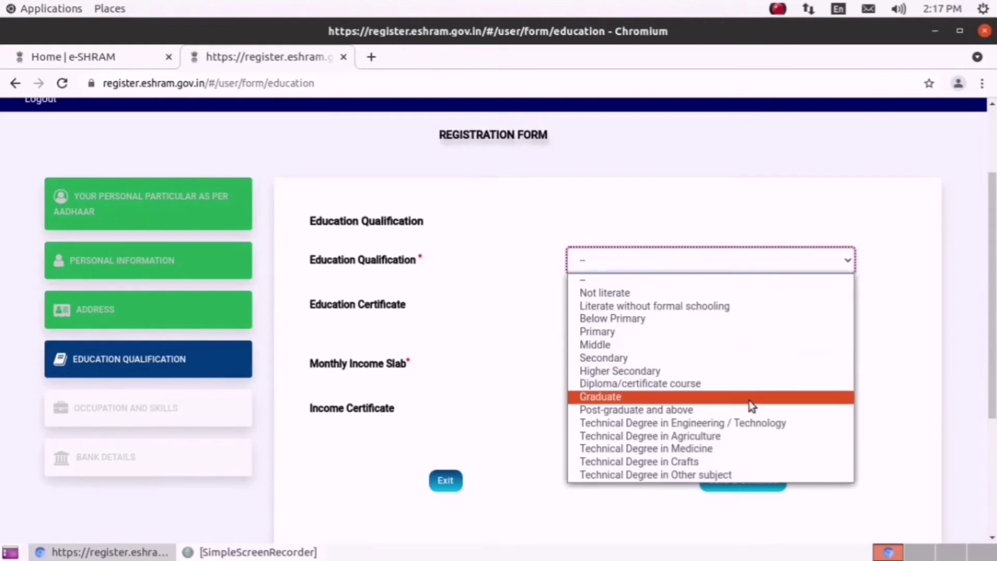
click(716, 397)
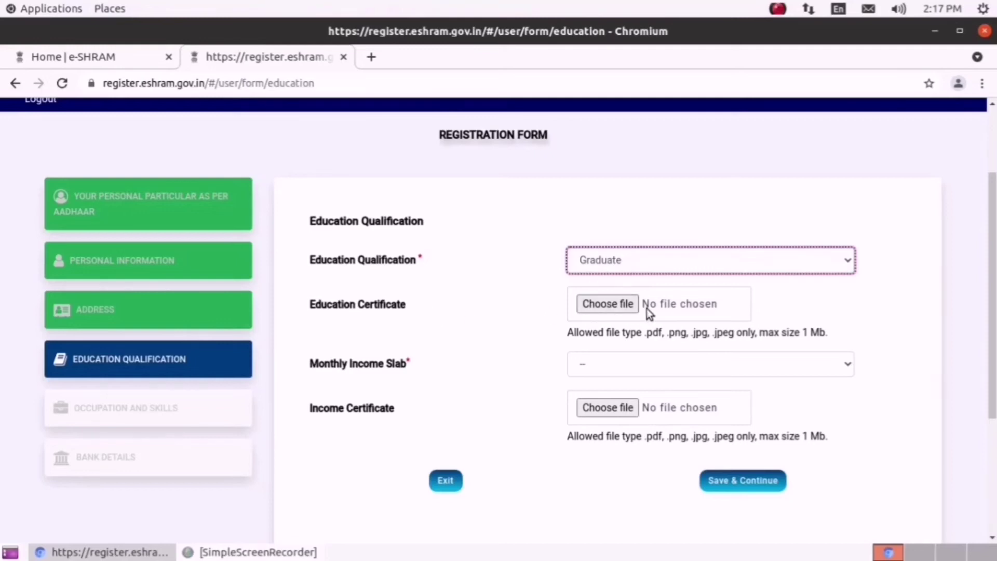
click(637, 371)
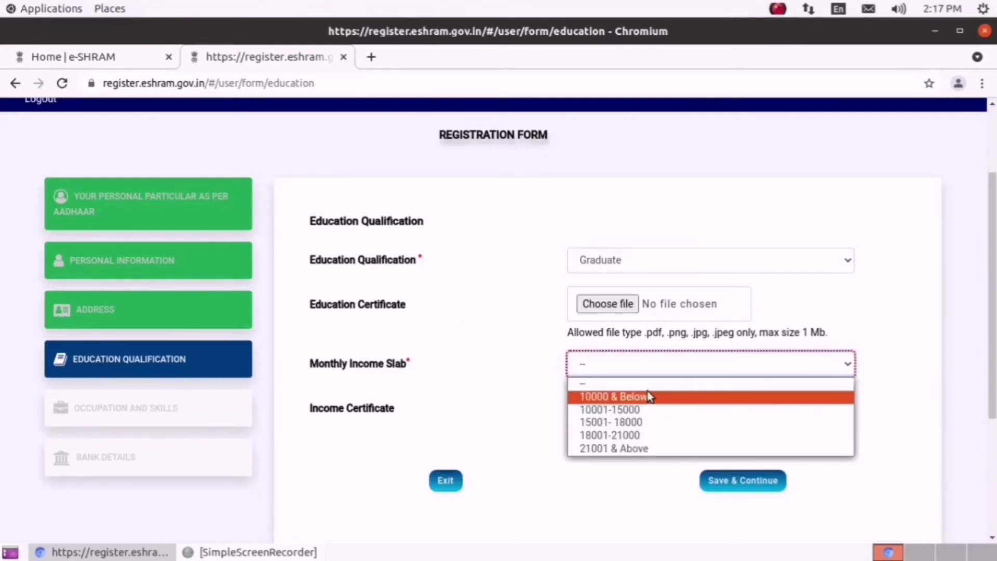
click(648, 392)
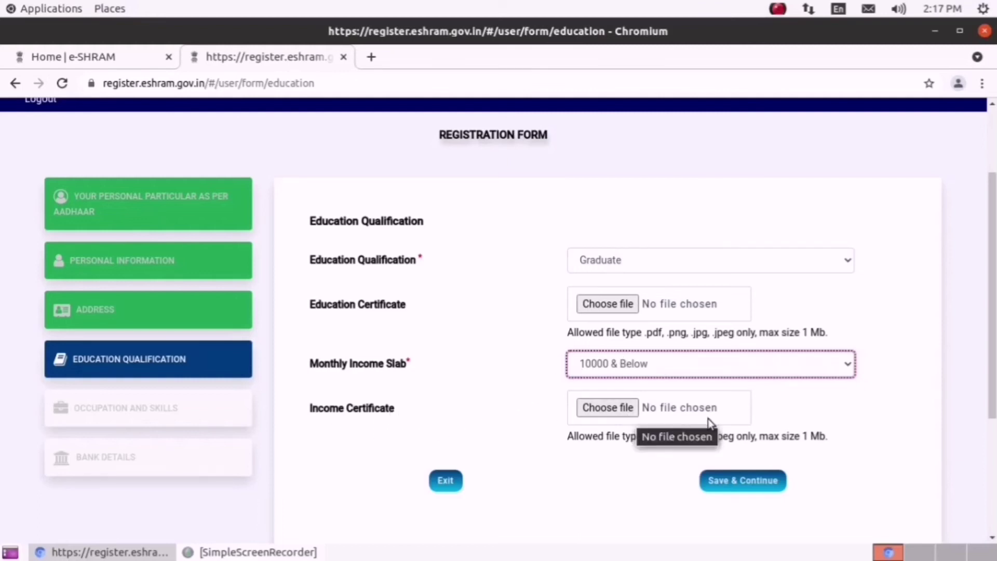
click(744, 484)
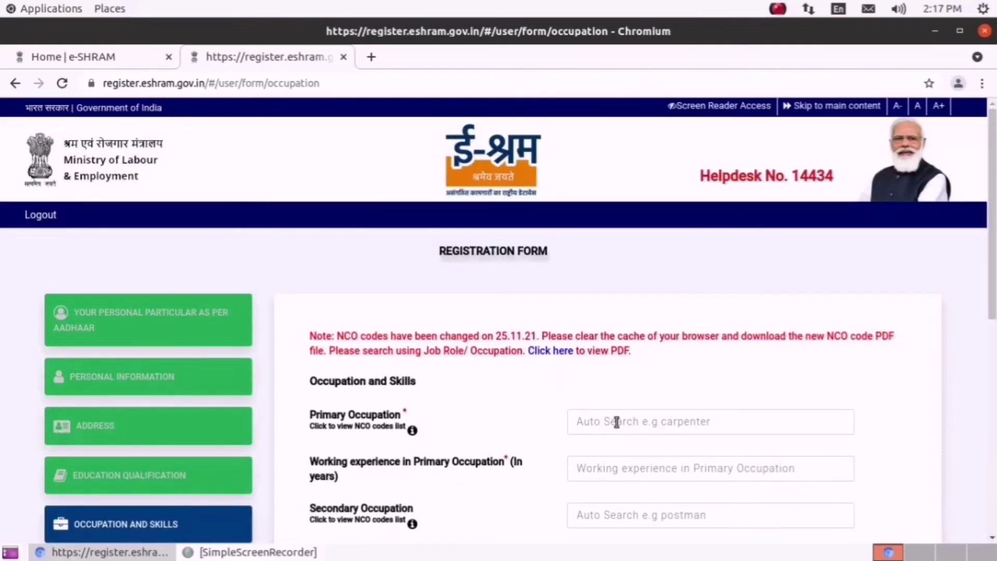
scroll(616, 422, down, 5)
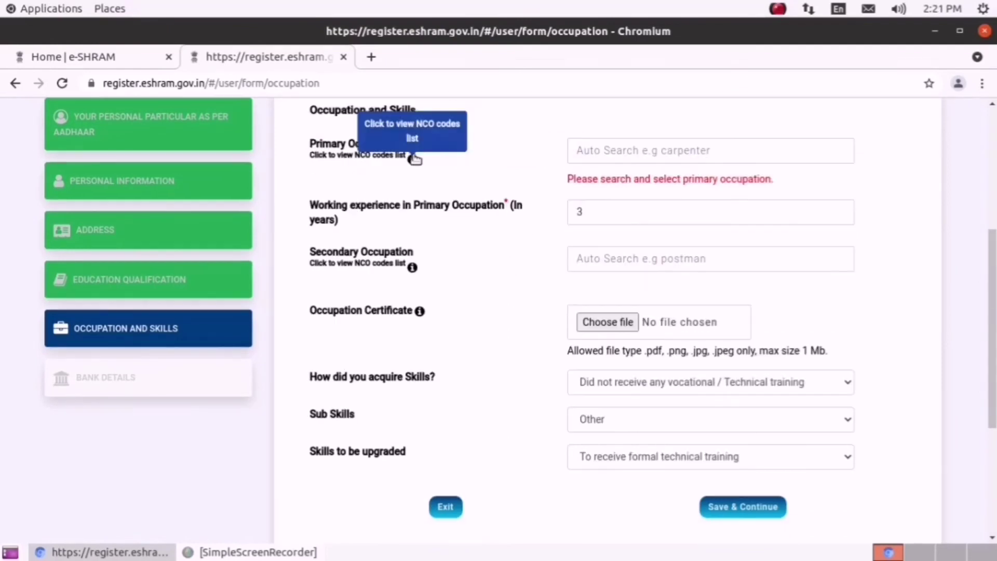
click(410, 156)
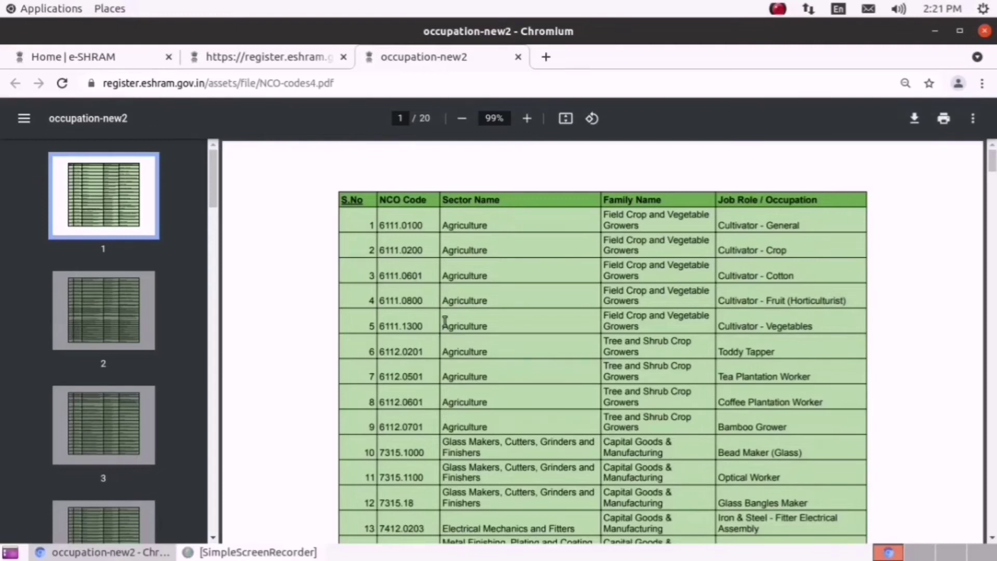
- Browse the NCO code PDF and copy code 6111.0100 for Cultivator - General
scroll(446, 339, down, 10)
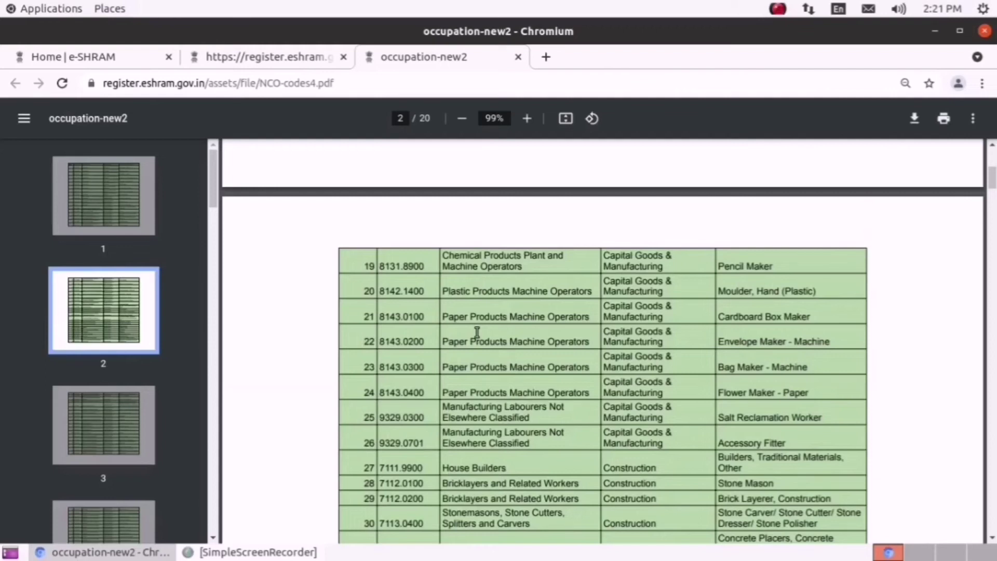
scroll(479, 331, down, 5)
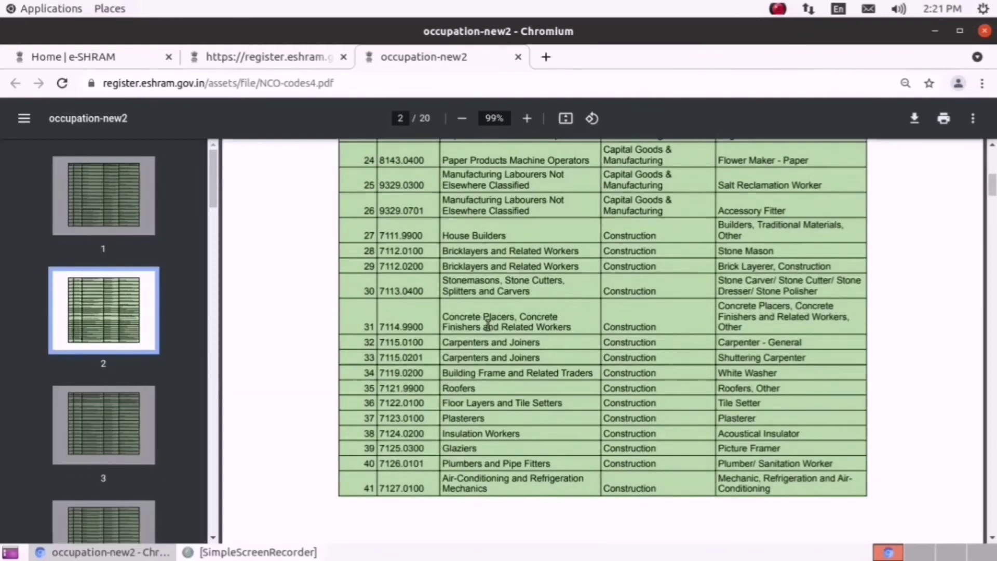
scroll(487, 325, down, 13)
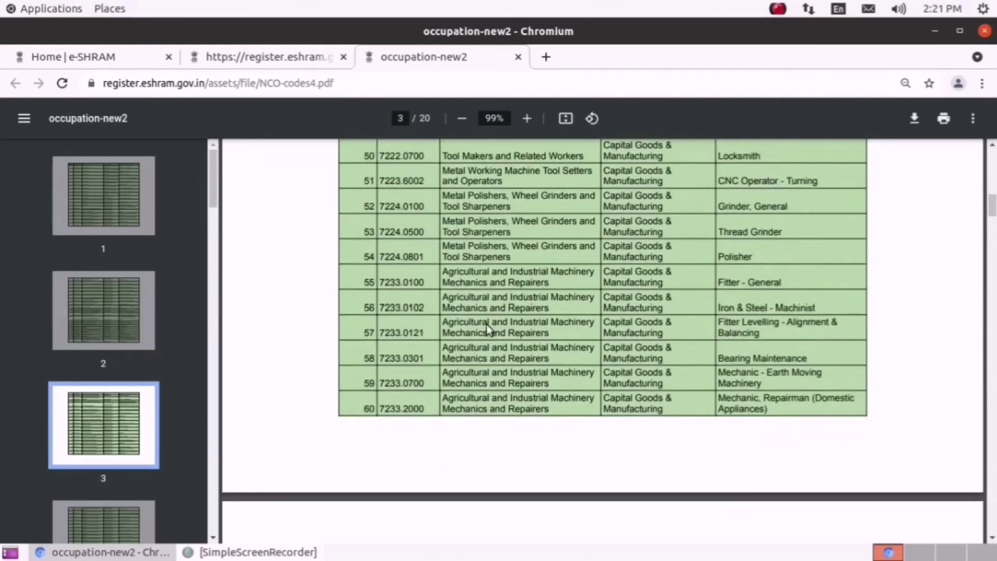
scroll(487, 324, down, 12)
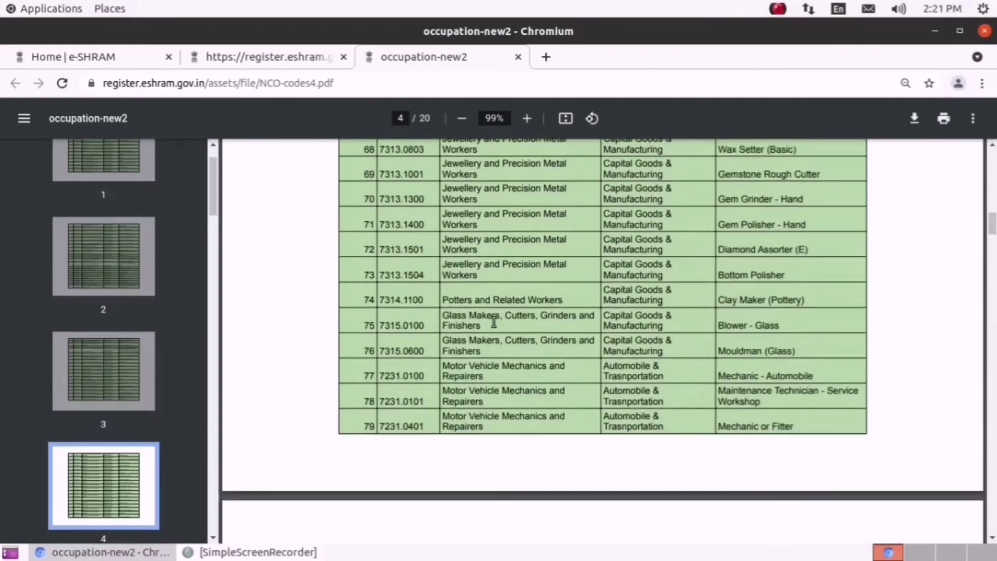
scroll(494, 322, up, 15)
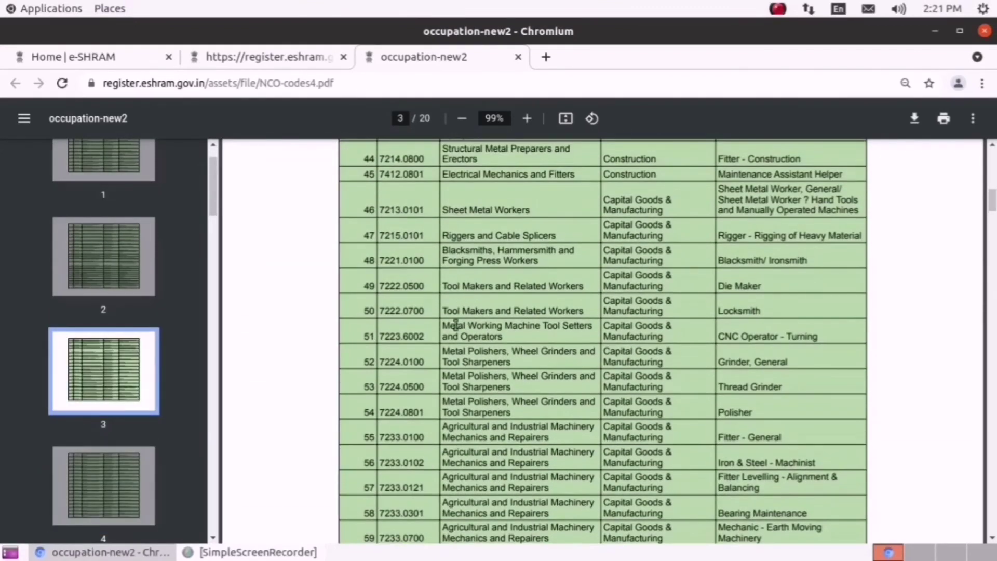
scroll(460, 365, up, 3)
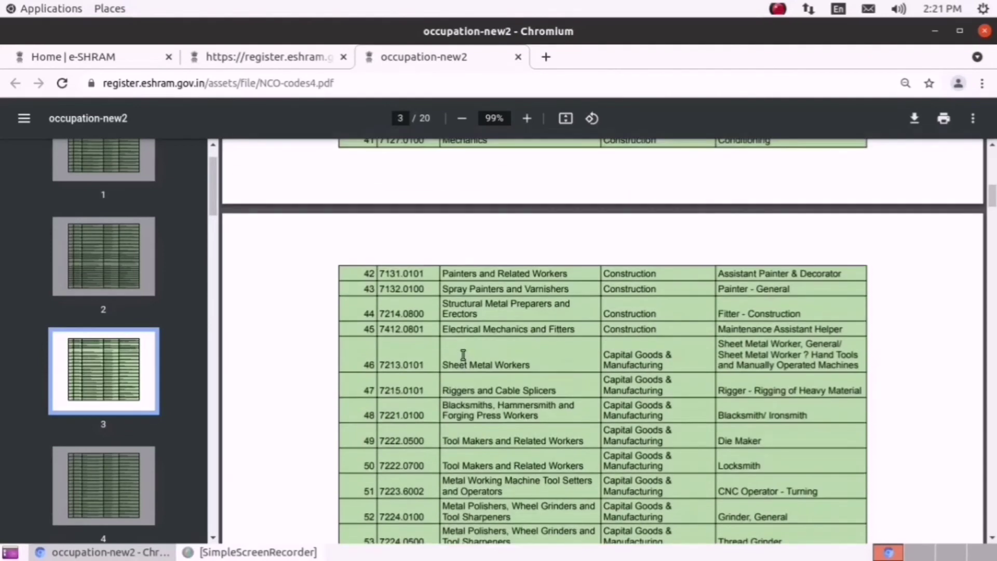
scroll(463, 355, up, 4)
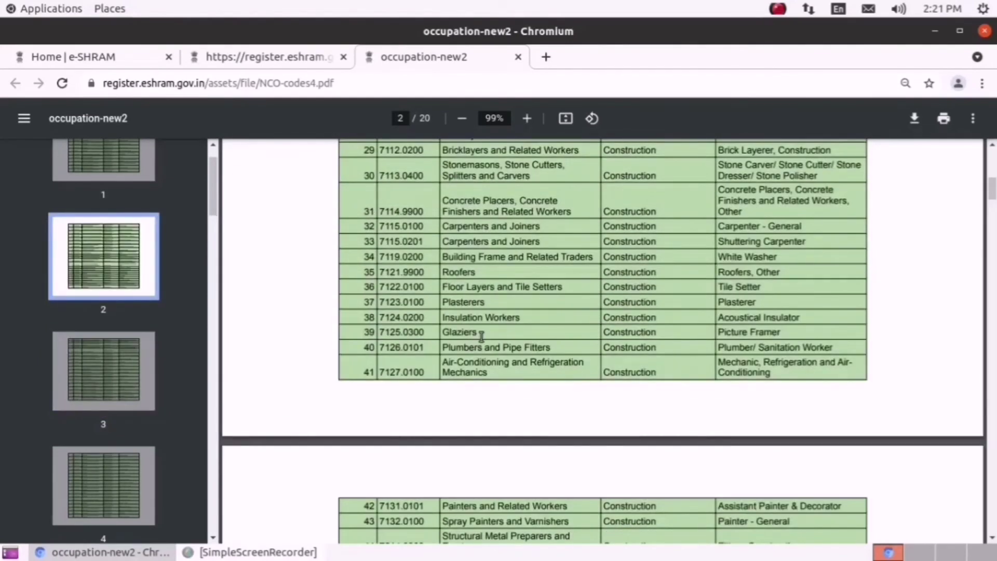
scroll(472, 344, up, 12)
scroll(482, 336, up, 2)
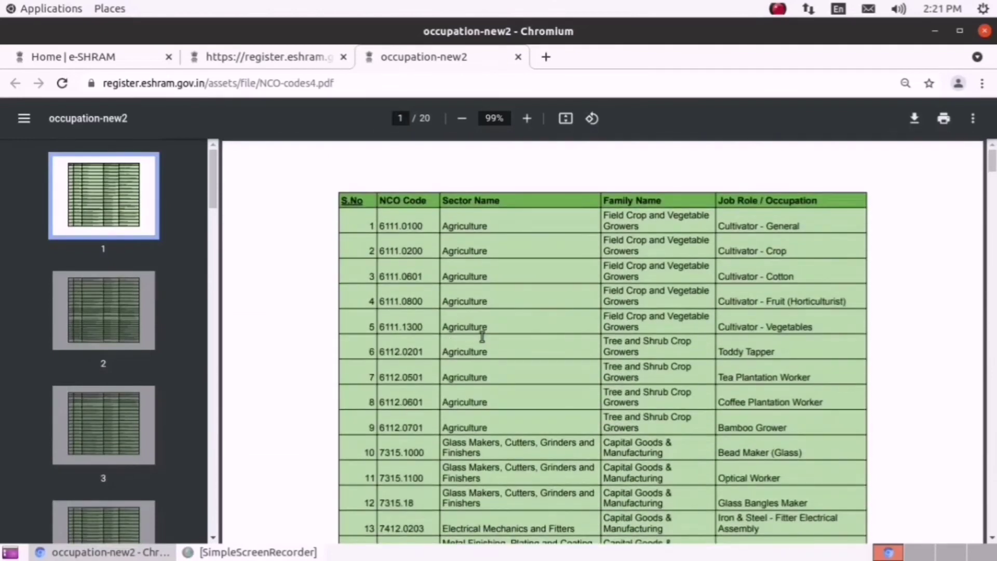
drag(380, 225, 433, 228)
right_click(418, 224)
click(439, 232)
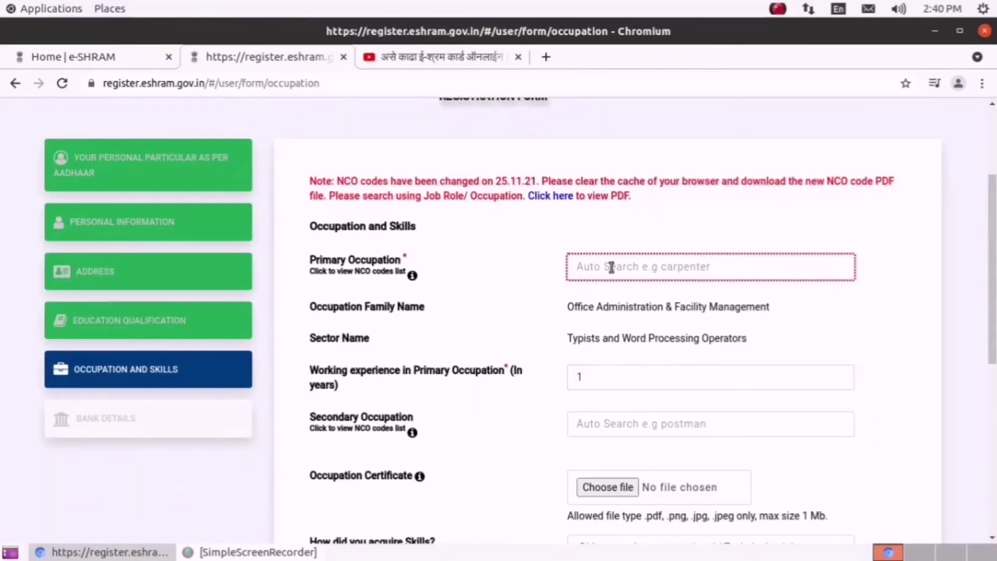
- Search 'computer' and set Computer Operator as the primary occupation
text(c)
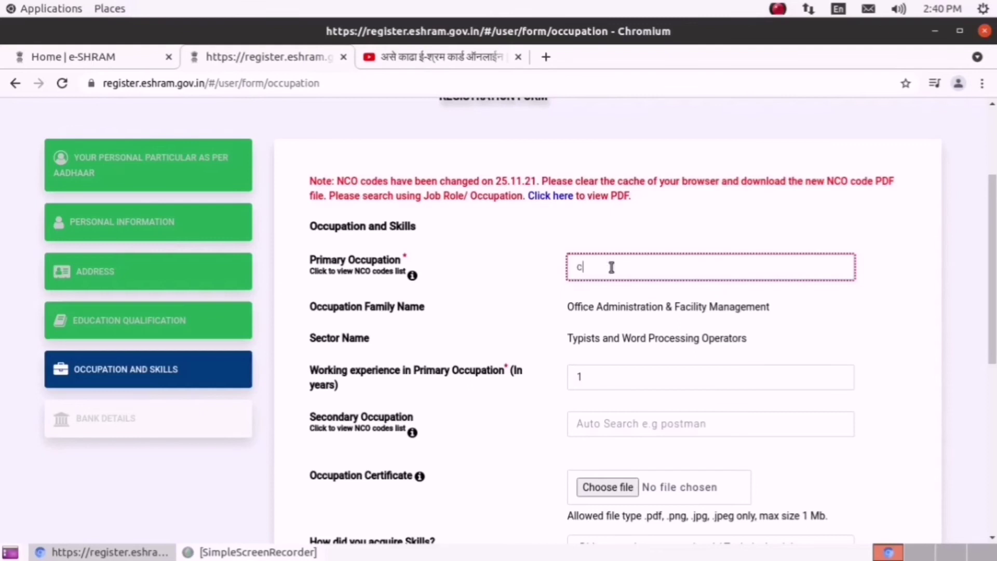
text(om)
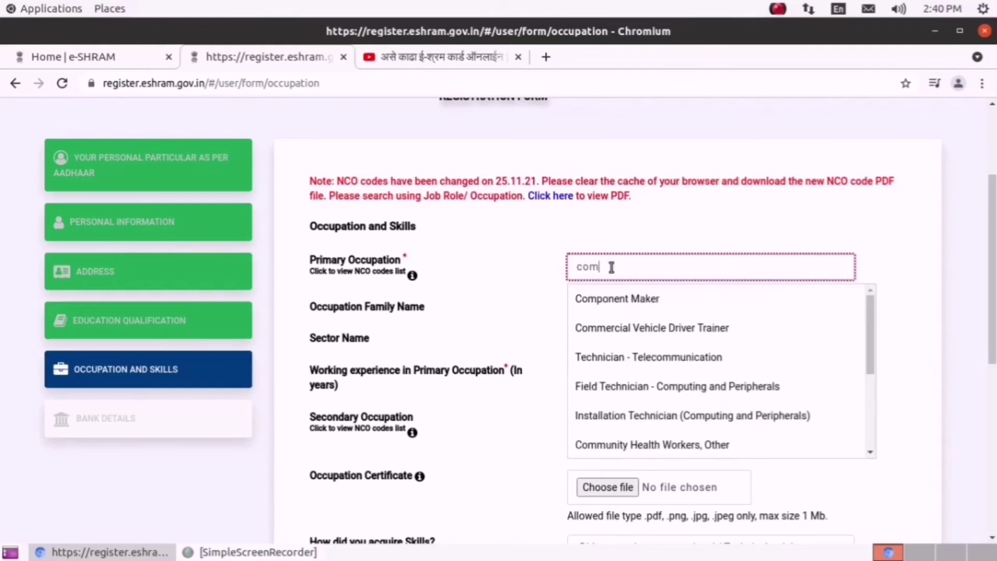
text(puter)
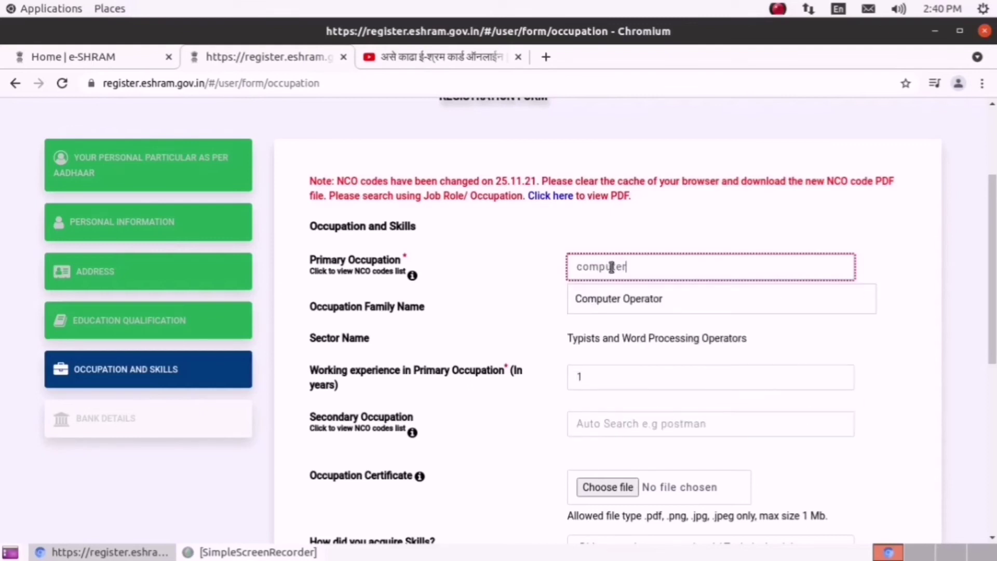
click(635, 292)
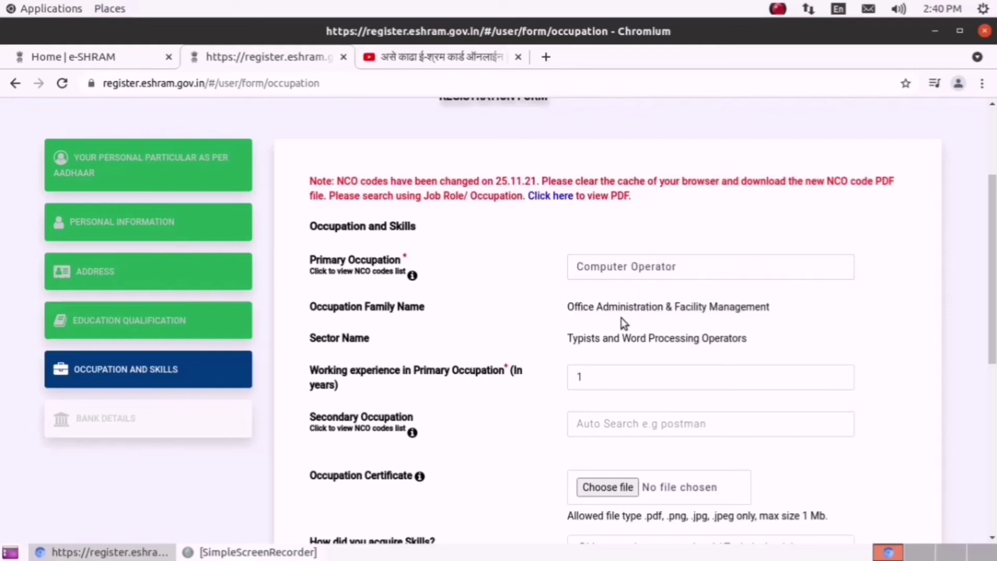
scroll(628, 310, down, 3)
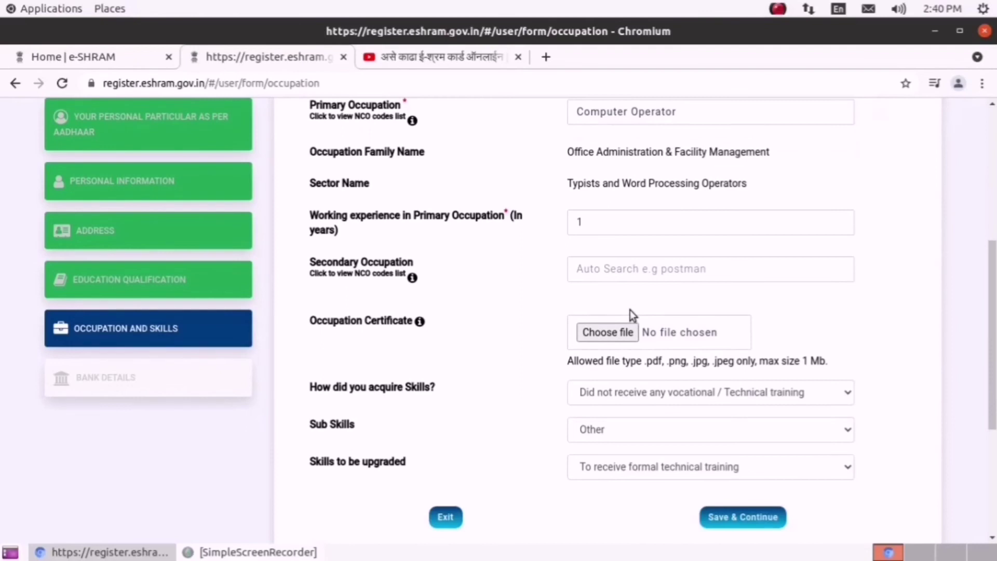
scroll(715, 363, down, 1)
- Set skills to formal vocational/technical training received, upgrade via formal technical training, and save
click(705, 354)
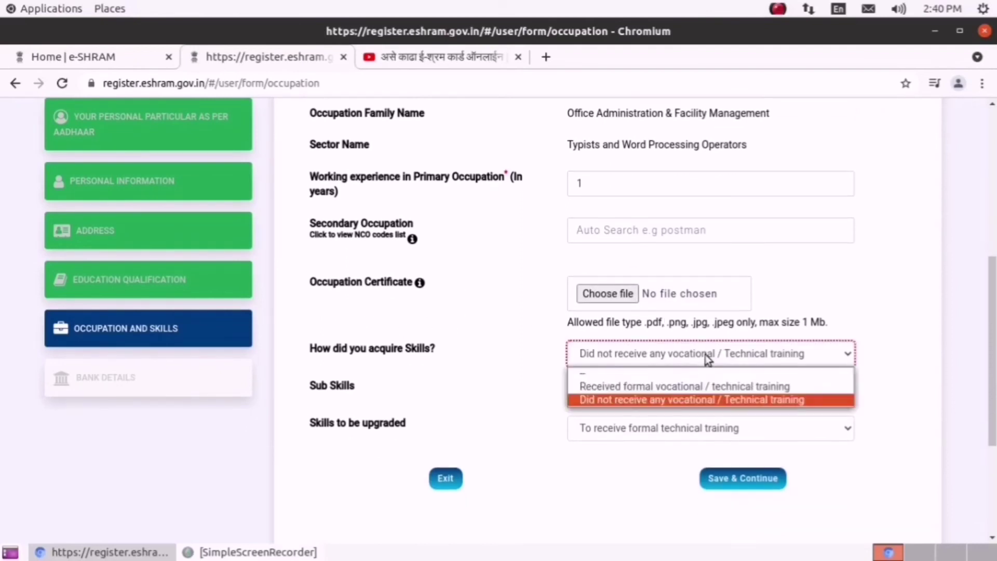
click(702, 387)
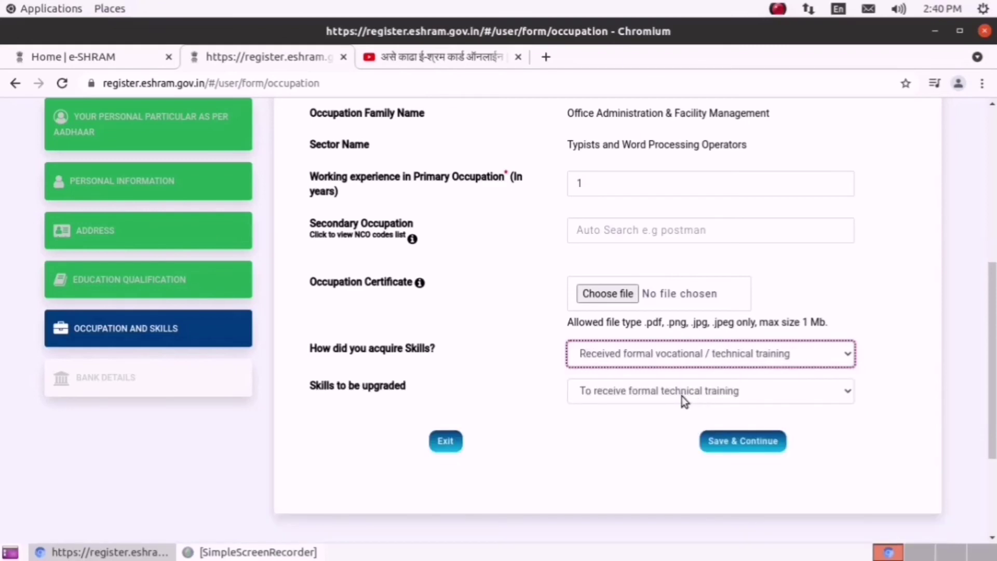
click(680, 395)
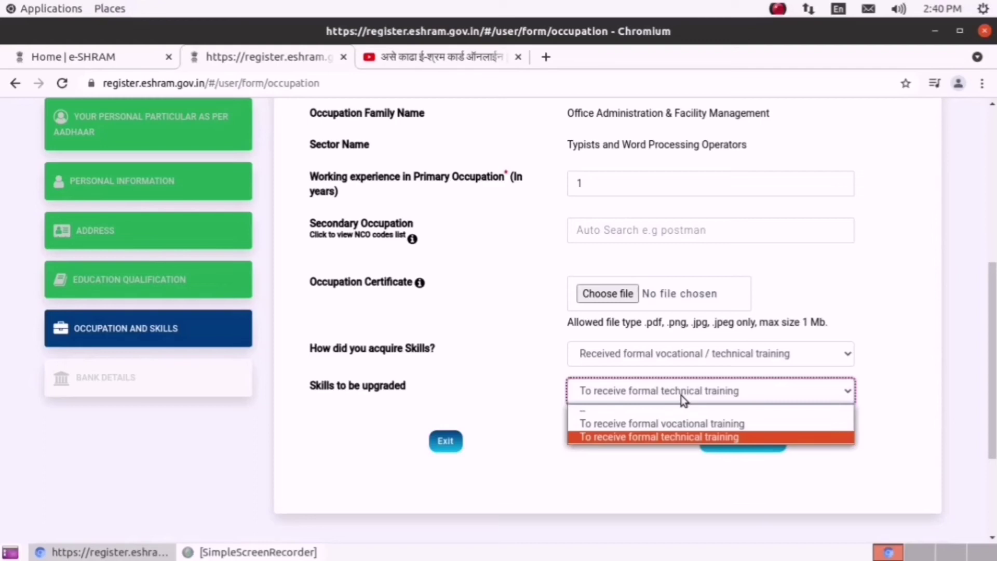
click(681, 394)
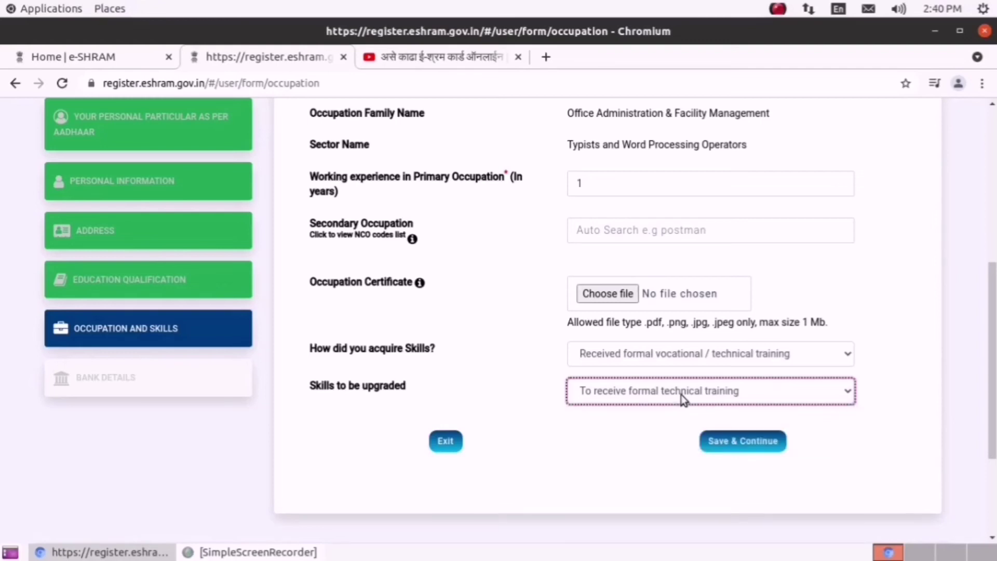
scroll(678, 397, up, 1)
scroll(696, 406, up, 1)
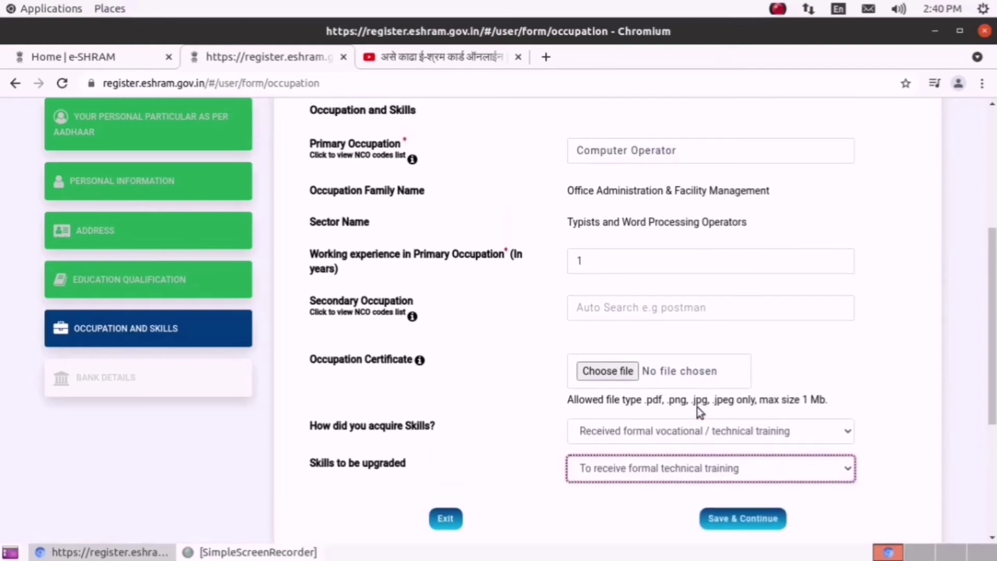
click(745, 519)
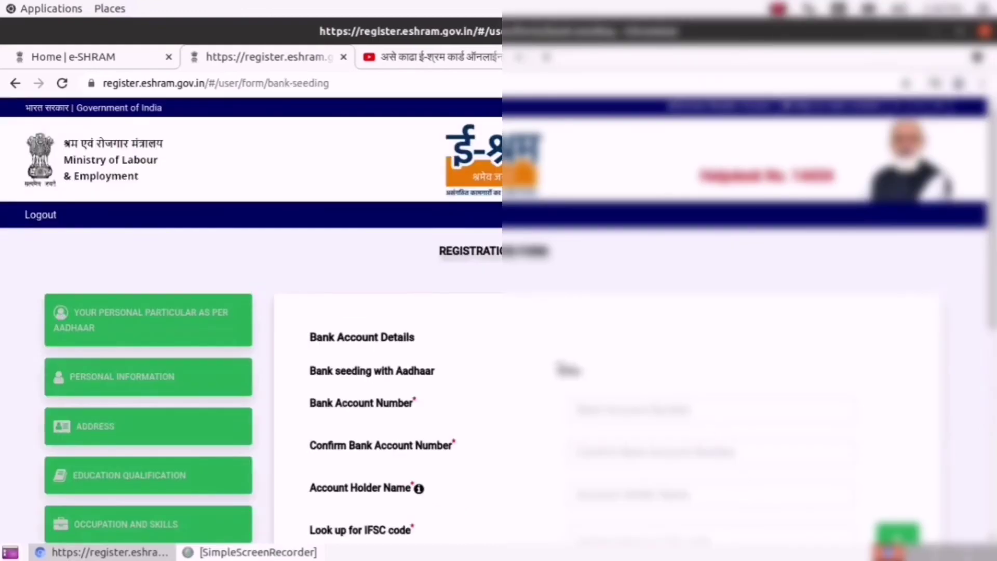
- Enter the bank account number and re-enter it in Confirm Bank Account Number
scroll(521, 346, down, 4)
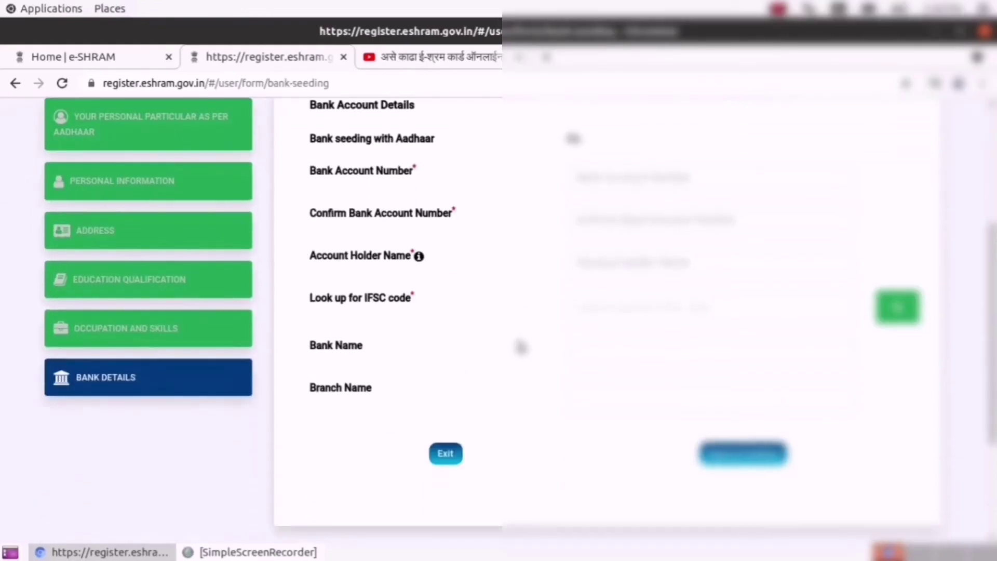
scroll(536, 343, up, 1)
click(592, 263)
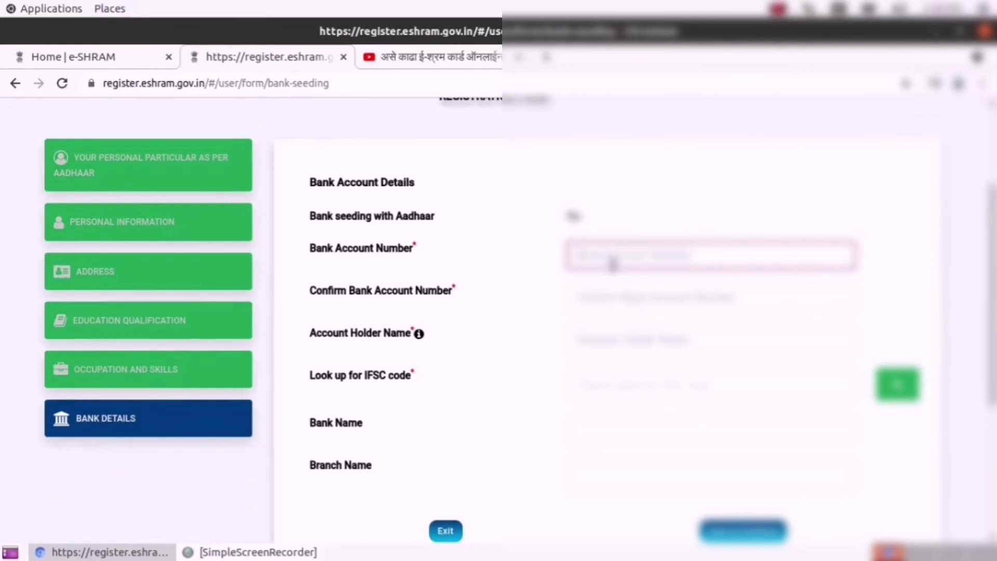
scroll(612, 264, up, 2)
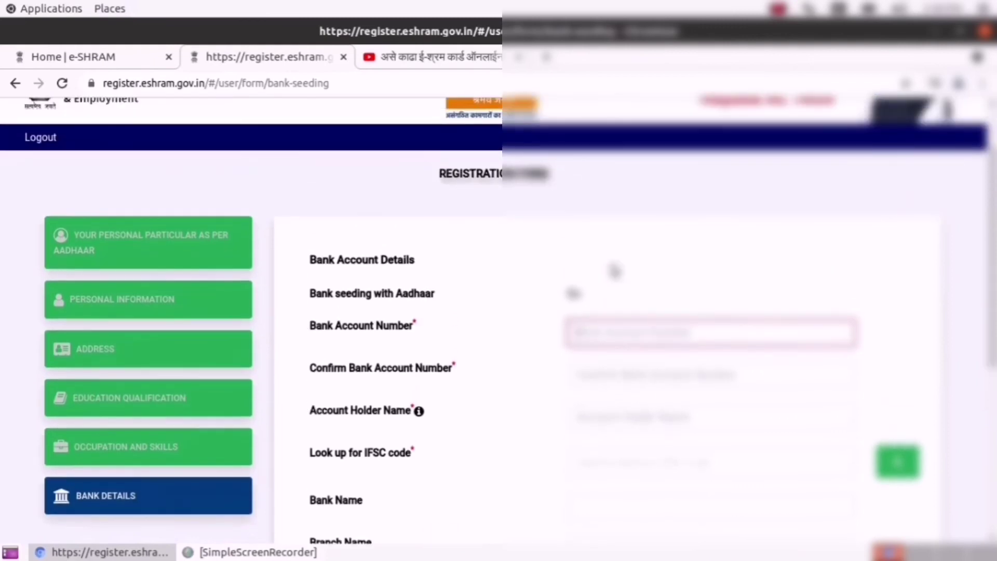
scroll(614, 270, down, 2)
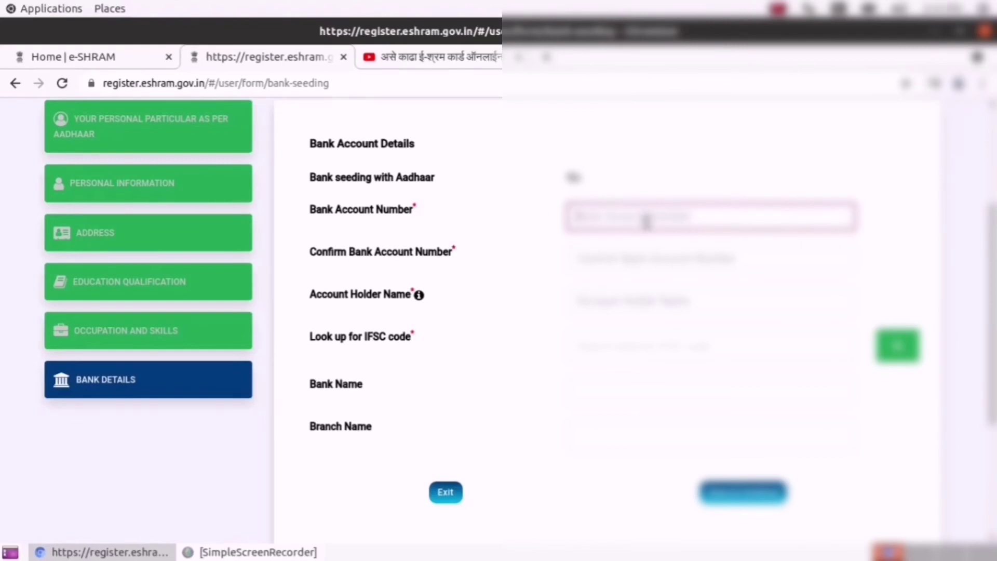
text(1)
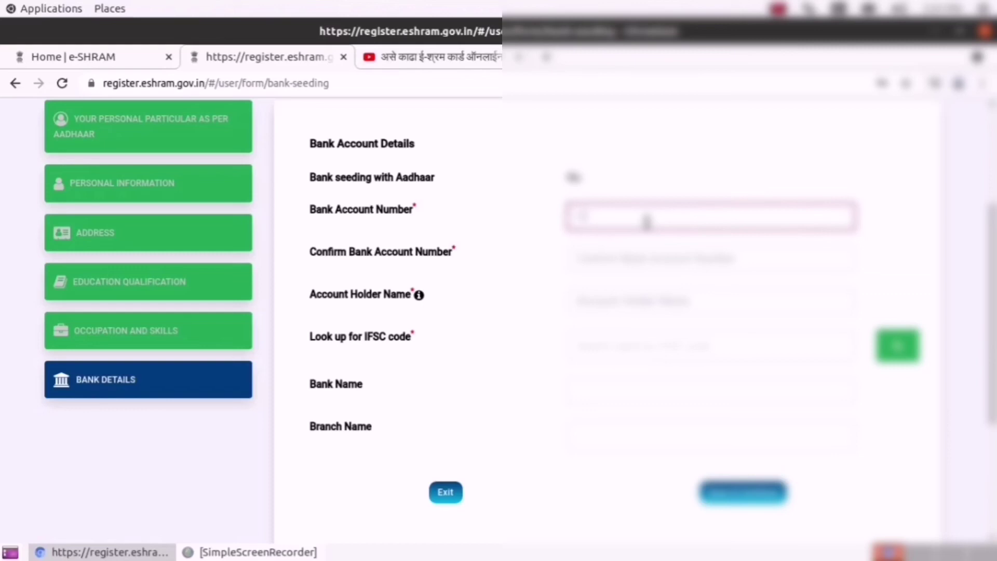
text(11)
click(615, 253)
text(111)
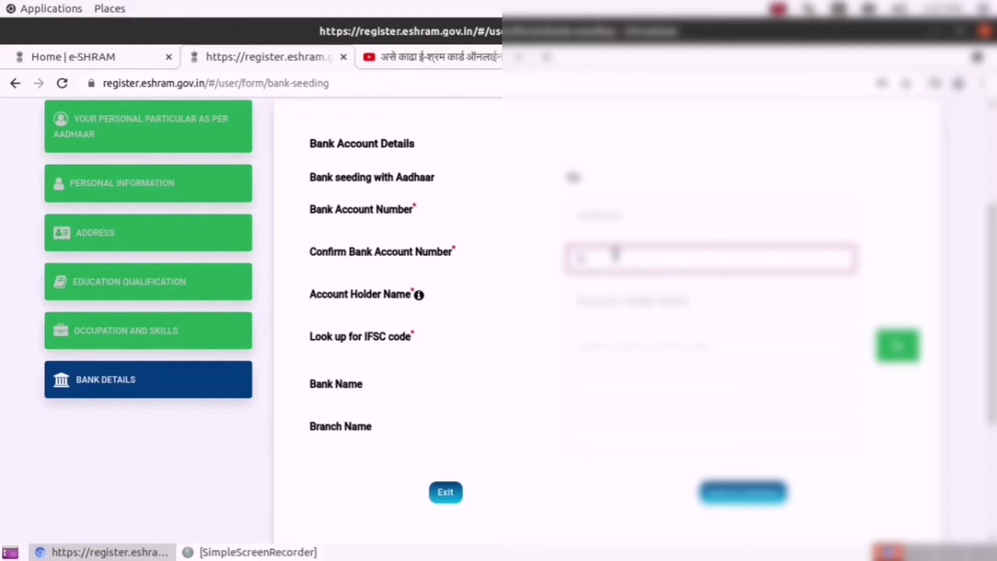
text(111111111)
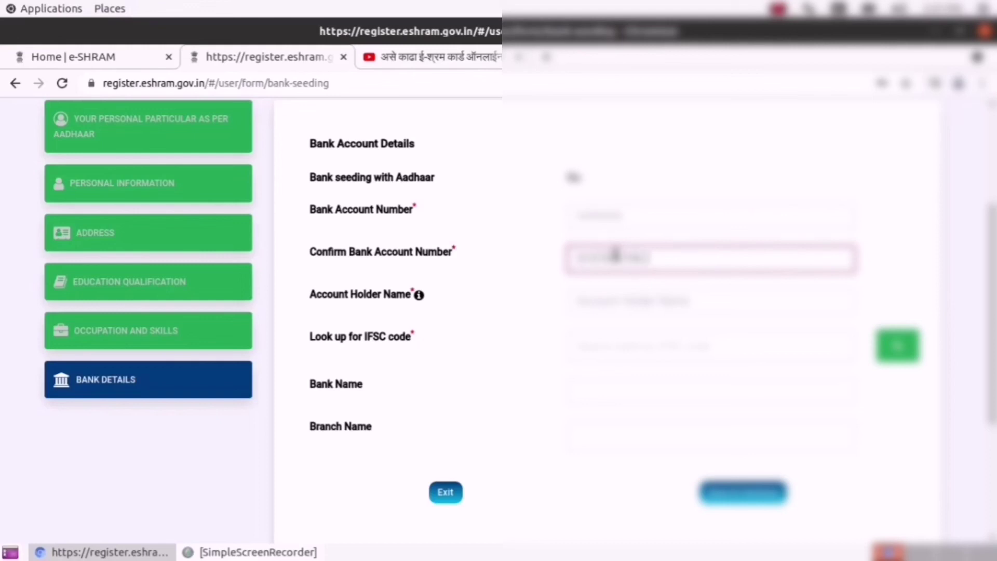
- Enter the account holder's full name and save the bank details
click(612, 302)
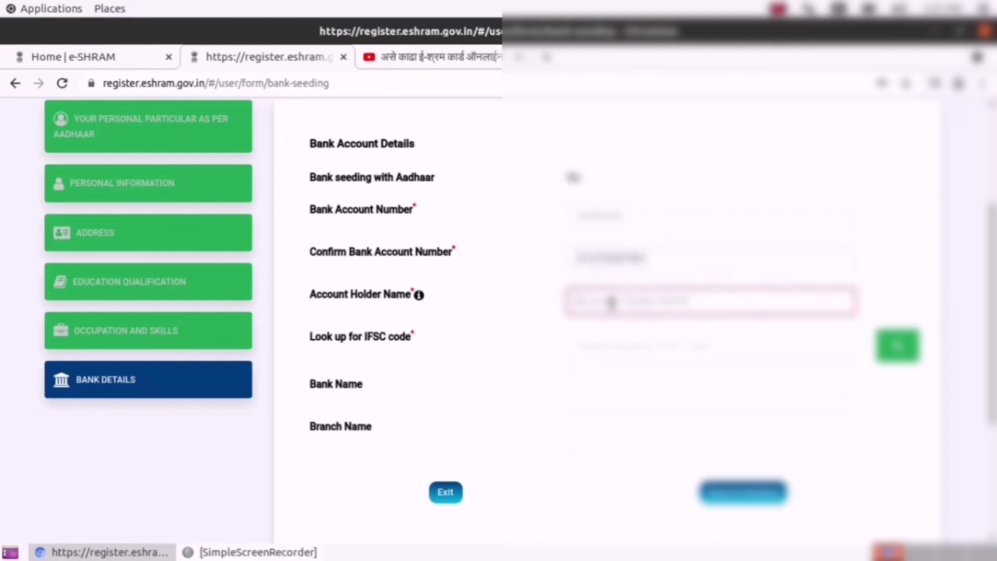
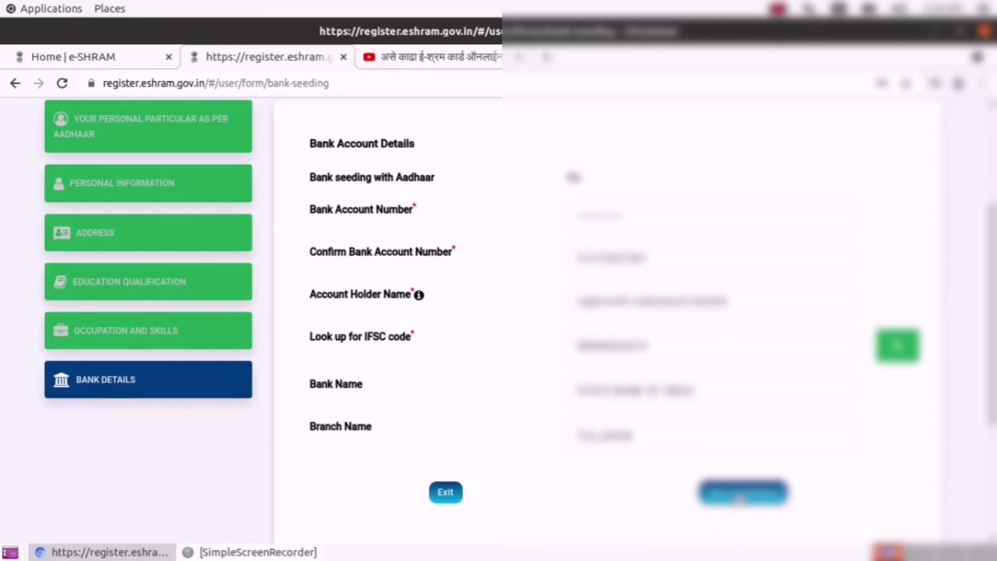
click(764, 493)
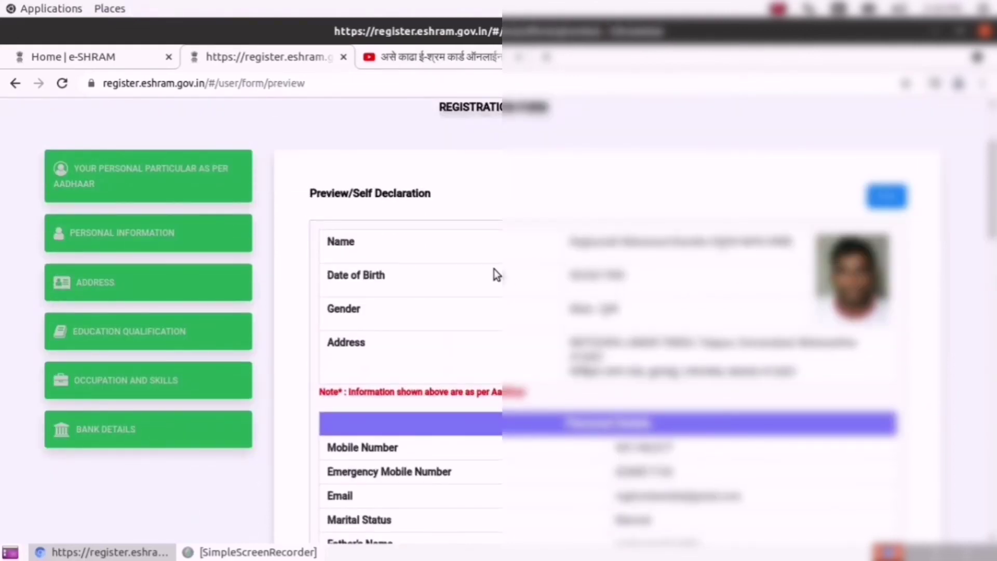
scroll(608, 288, down, 3)
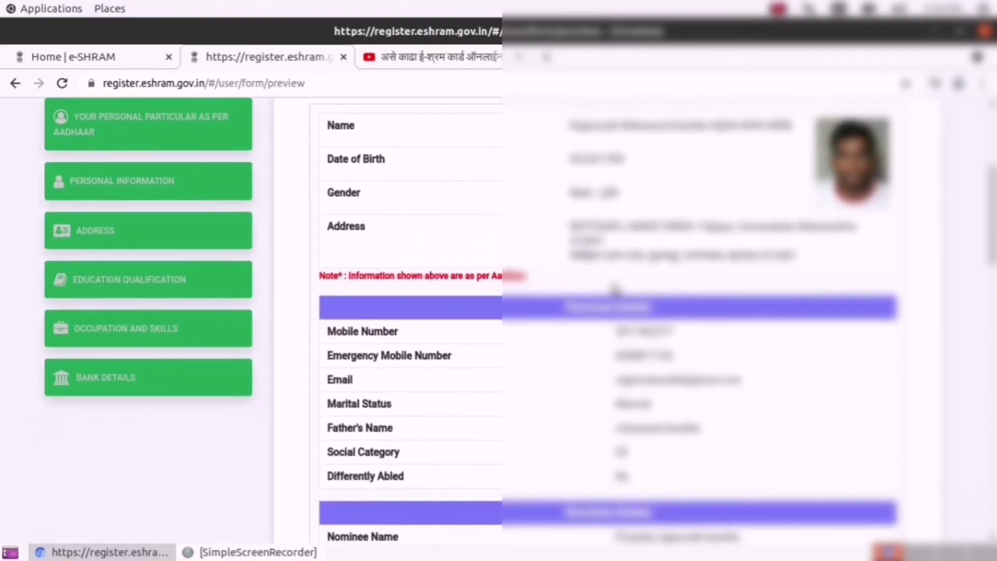
scroll(614, 289, down, 6)
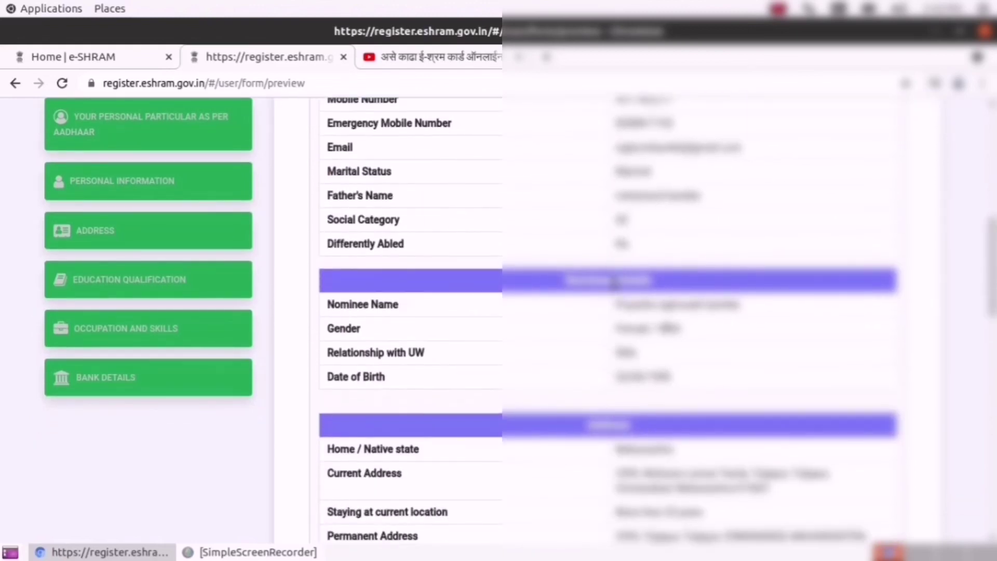
scroll(614, 284, down, 5)
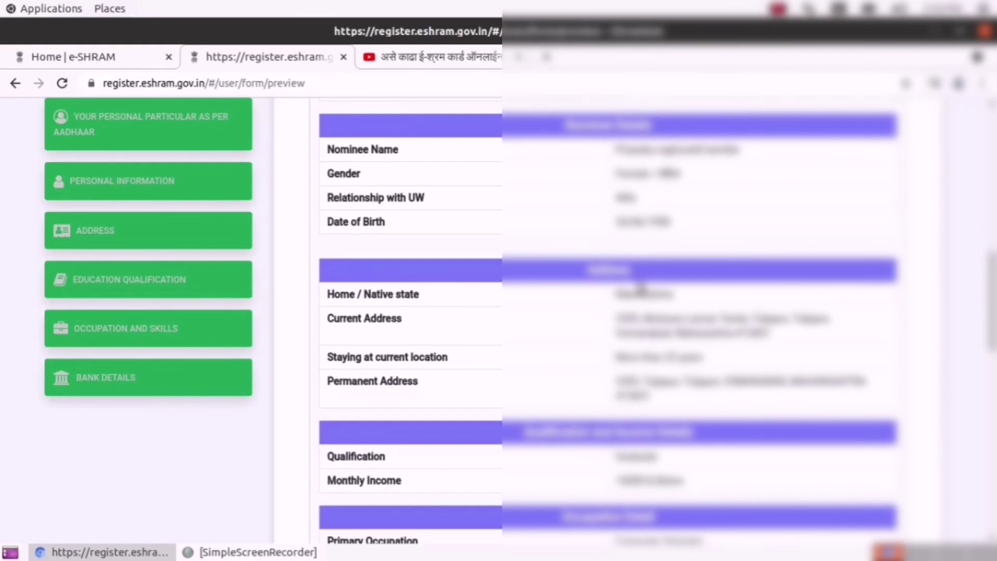
scroll(658, 287, down, 2)
scroll(656, 280, down, 3)
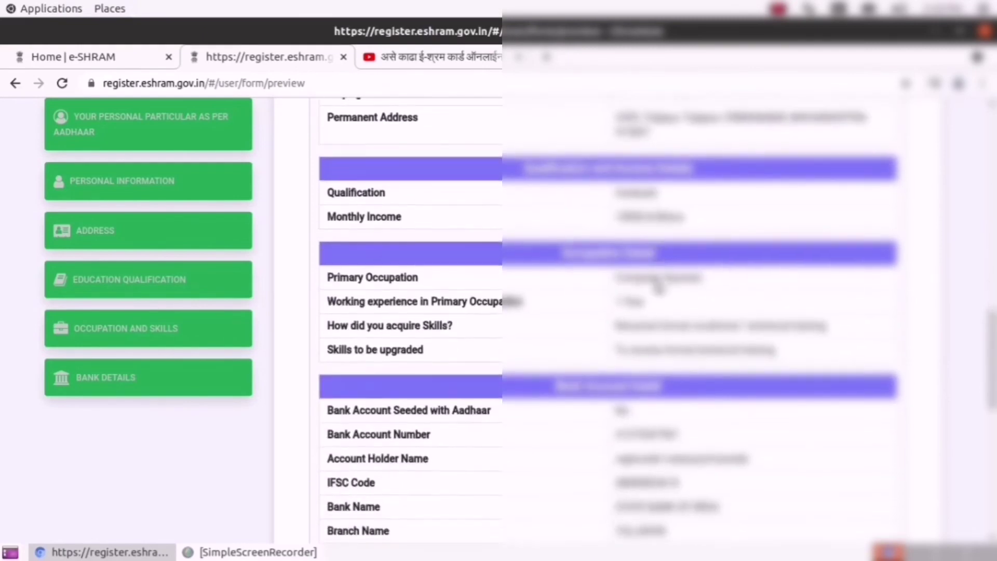
scroll(656, 299, down, 3)
scroll(656, 298, down, 7)
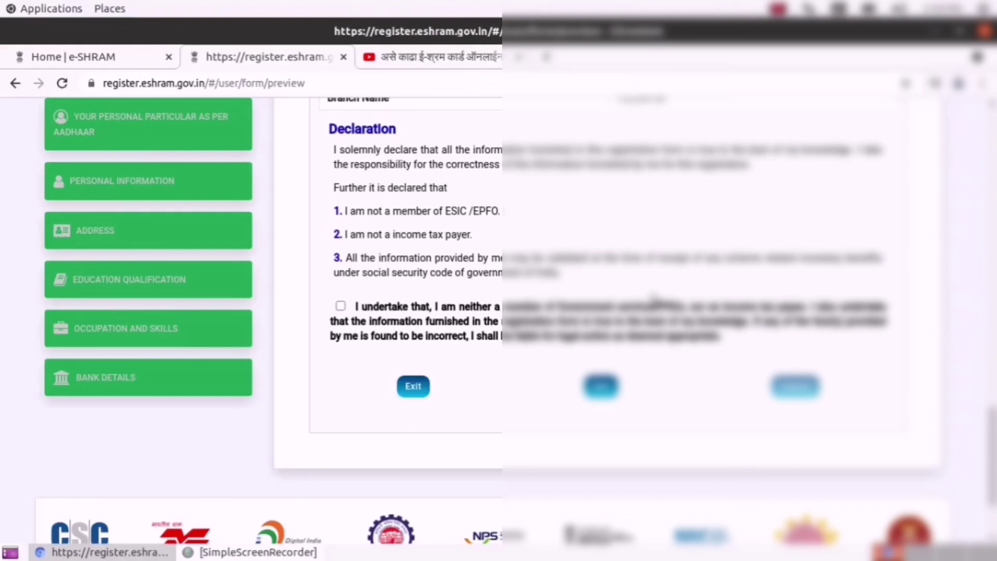
- Accept the 'I undertake that…' declaration and submit the e-Shram registration
click(341, 307)
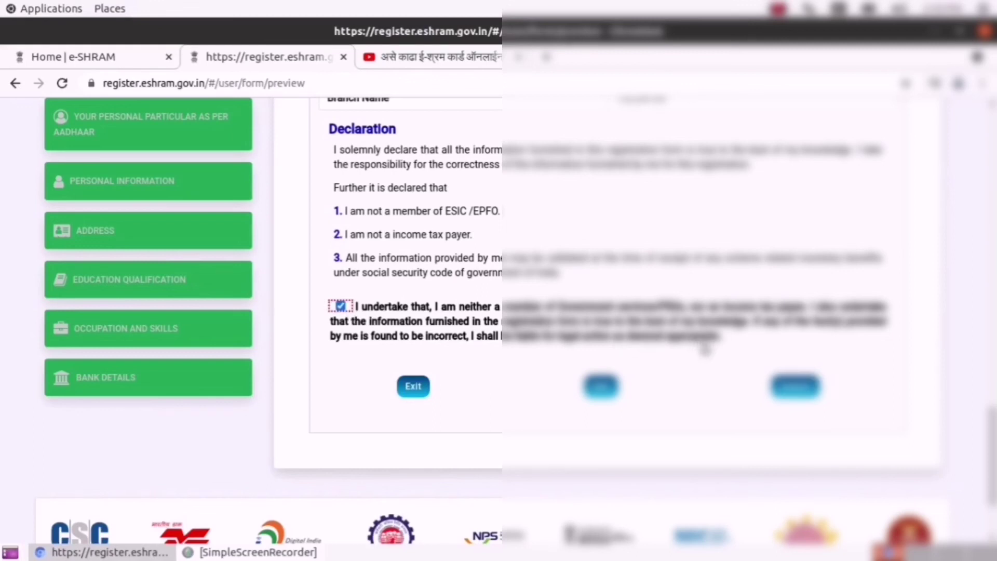
click(789, 390)
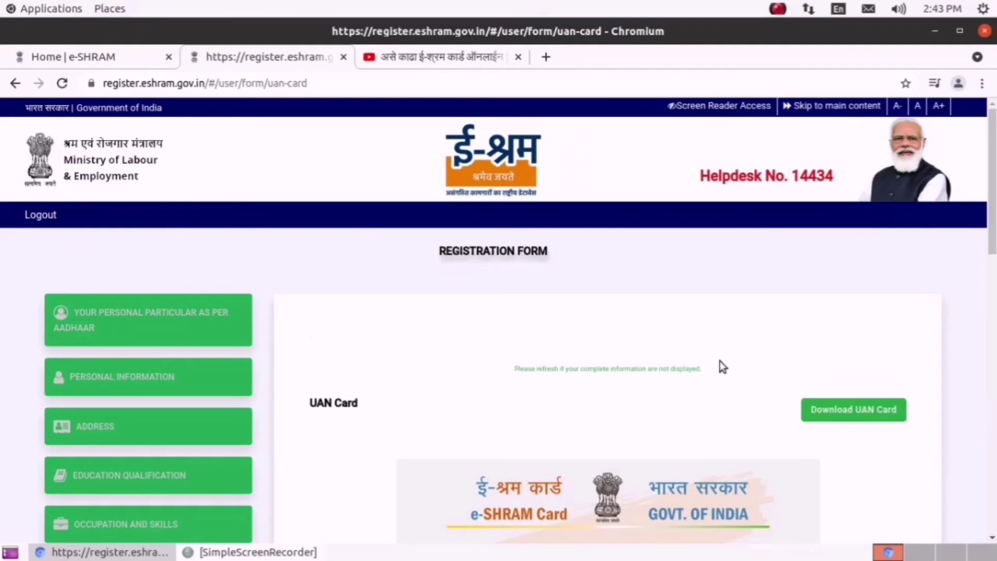
- Scroll the UAN Card page to view the card's photo side and occupation-and-address side
scroll(719, 359, down, 3)
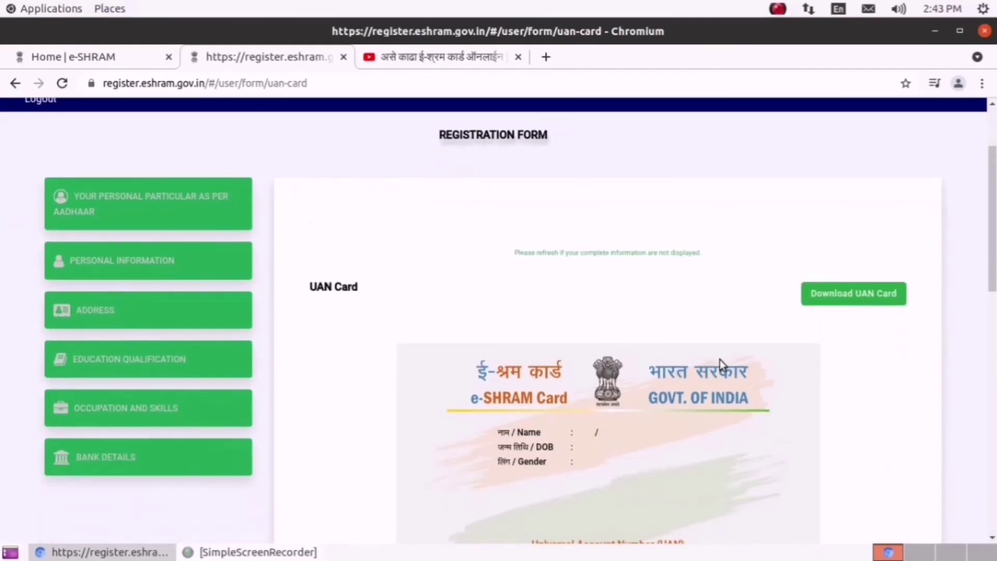
scroll(722, 365, down, 1)
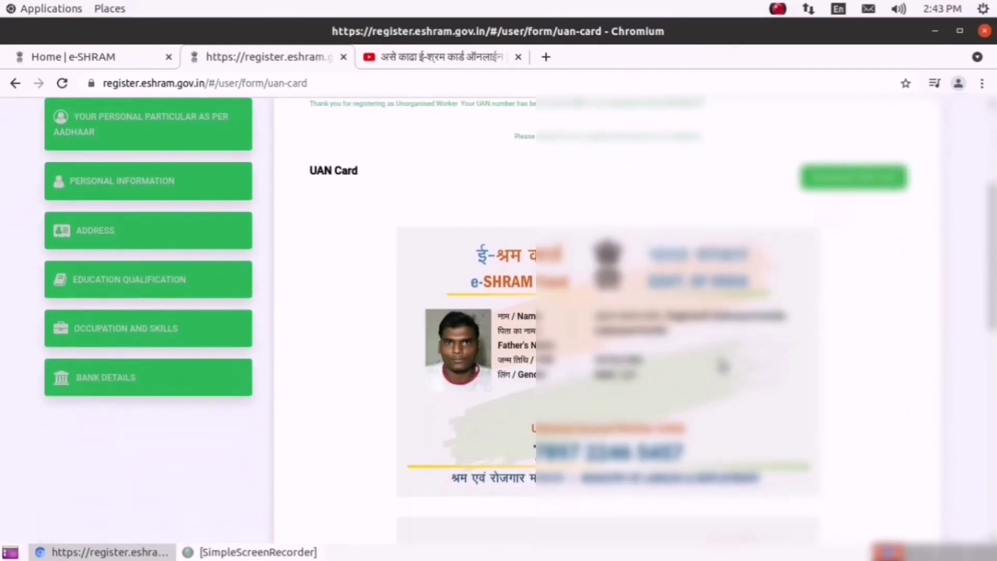
scroll(723, 366, down, 2)
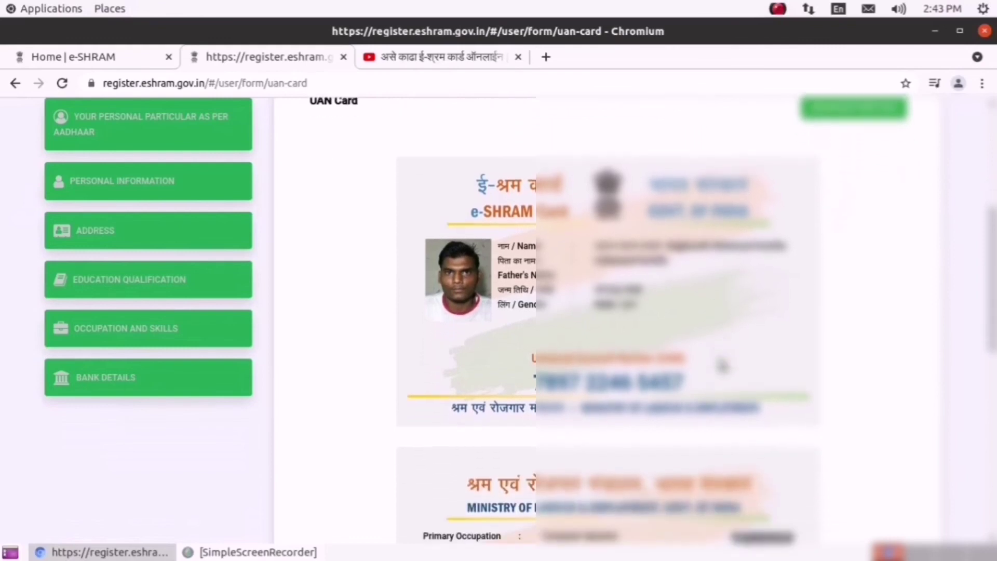
scroll(723, 365, down, 2)
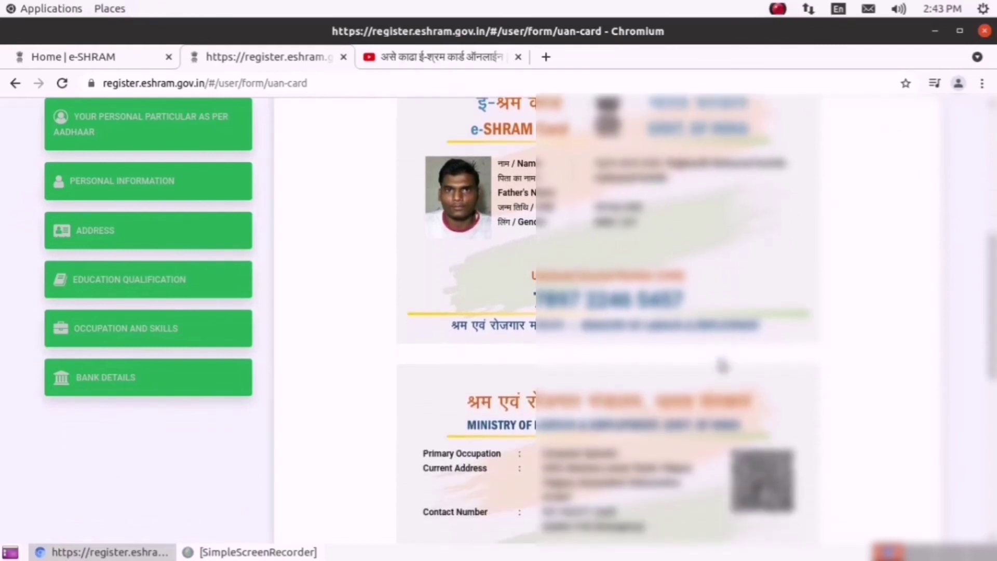
scroll(723, 367, down, 2)
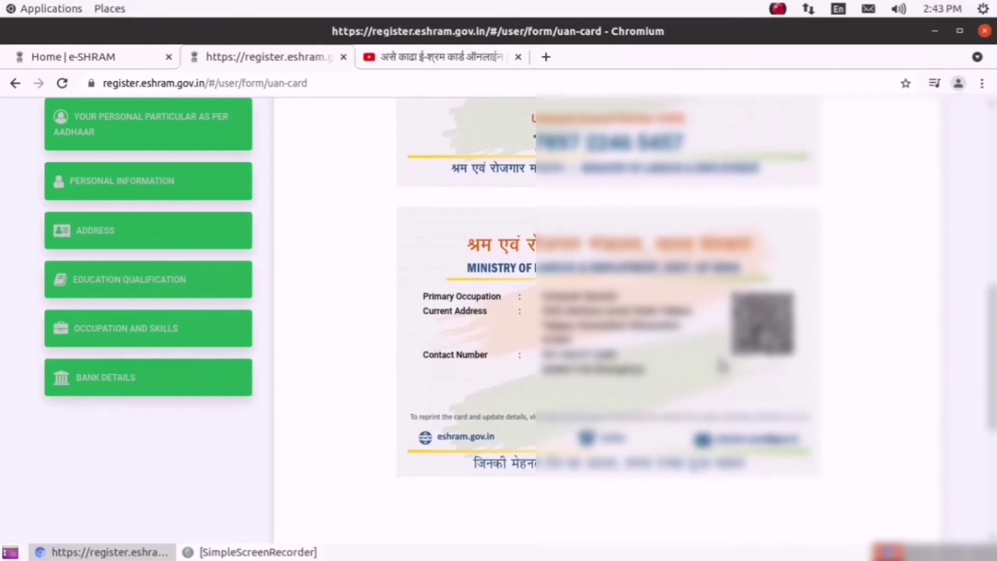
scroll(723, 366, down, 3)
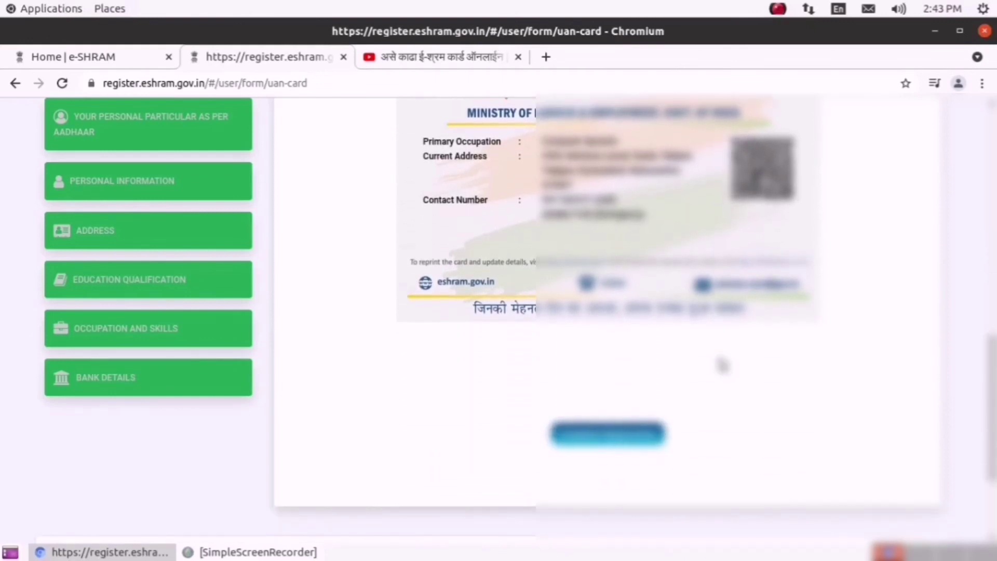
scroll(723, 365, up, 2)
scroll(723, 365, up, 2)
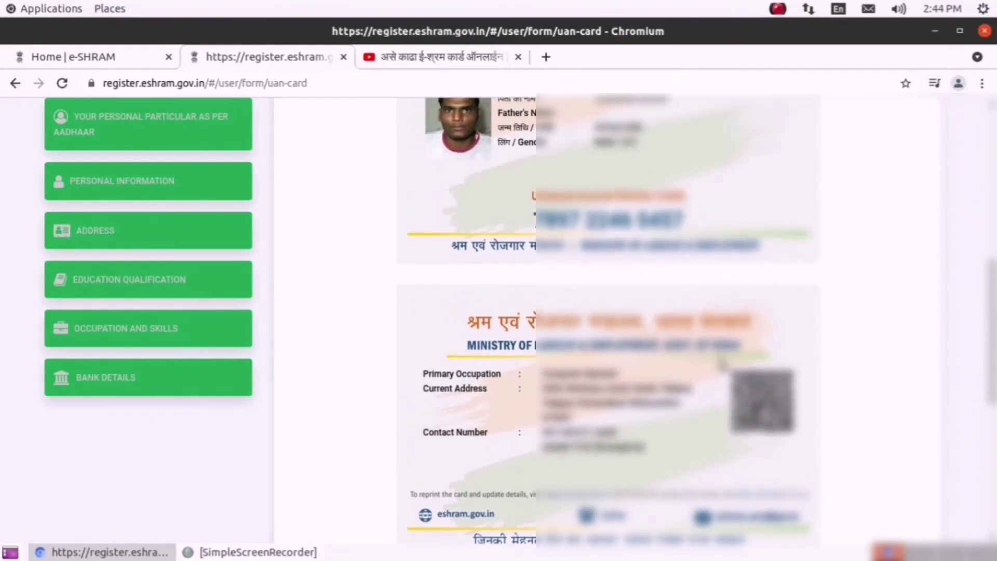
scroll(723, 364, up, 2)
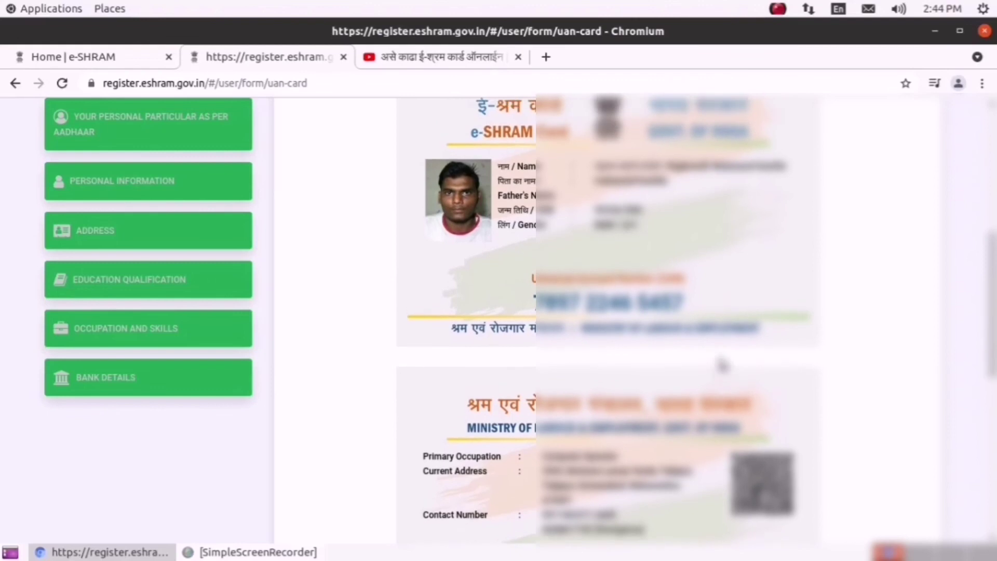
scroll(722, 364, up, 2)
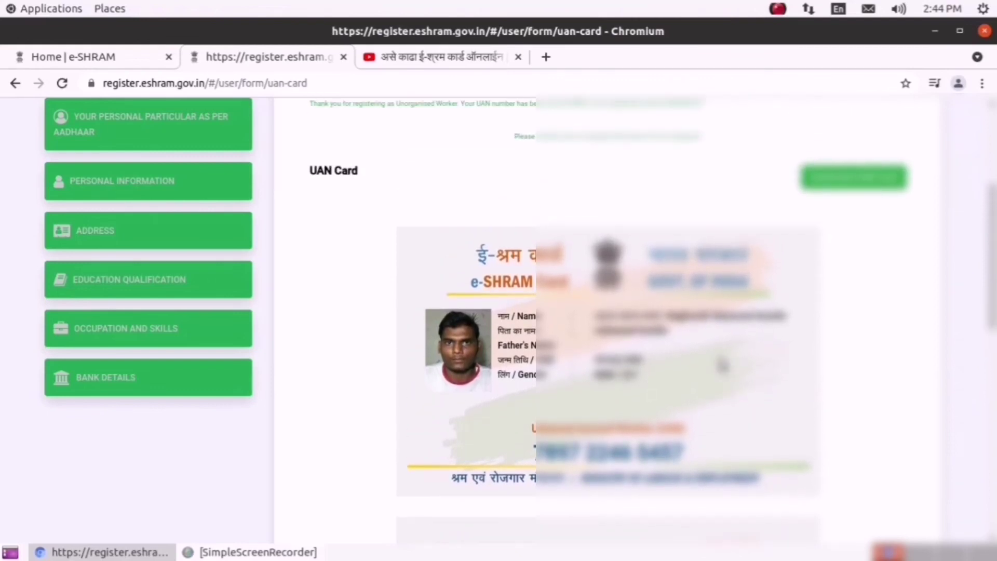
scroll(723, 365, down, 4)
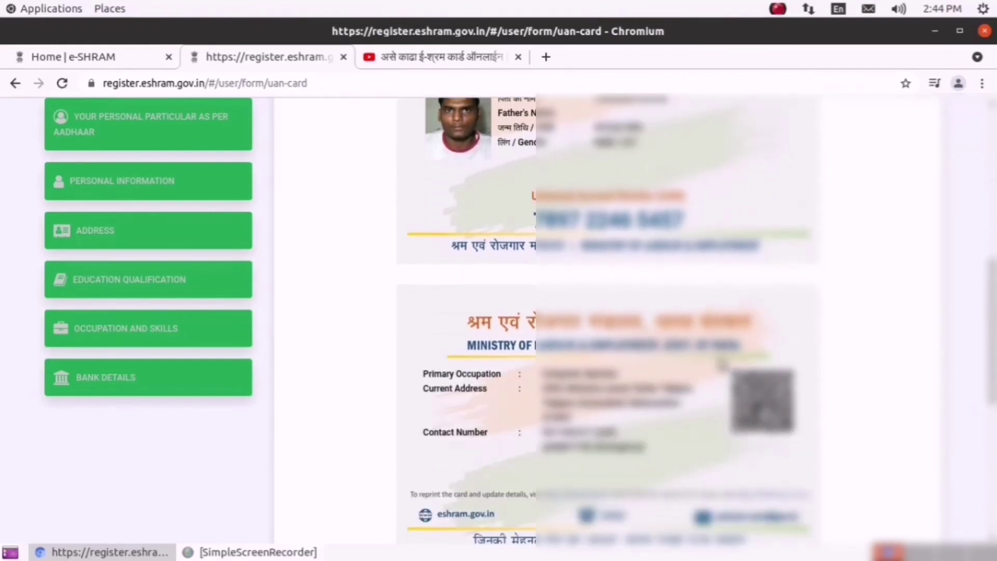
scroll(722, 364, down, 3)
scroll(722, 364, up, 6)
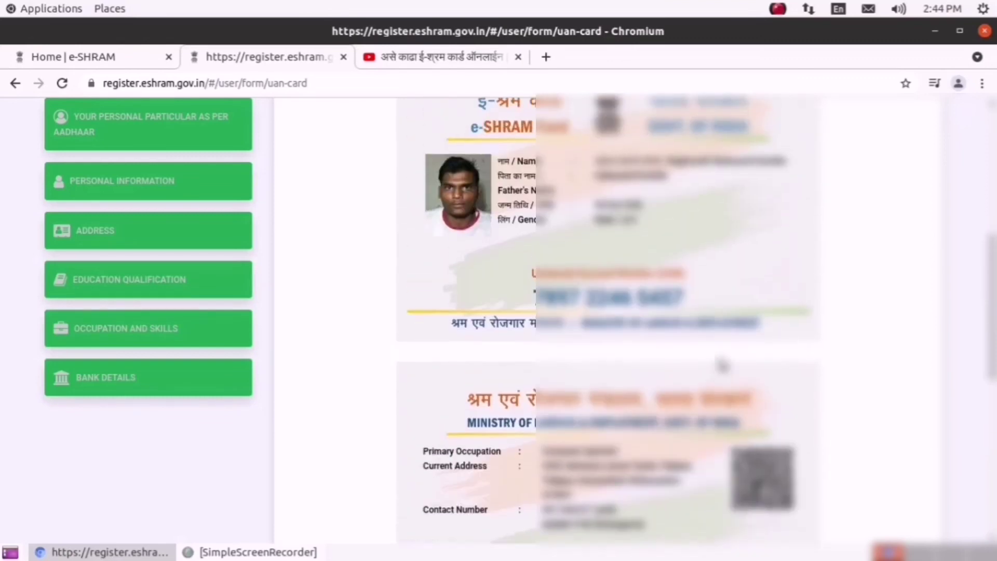
scroll(723, 364, up, 6)
scroll(723, 363, down, 6)
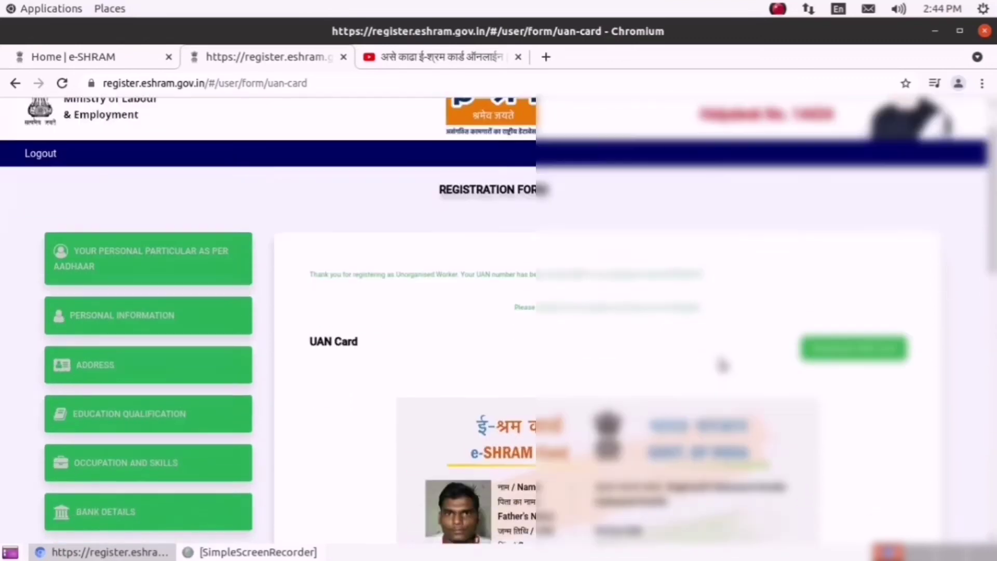
scroll(722, 365, down, 5)
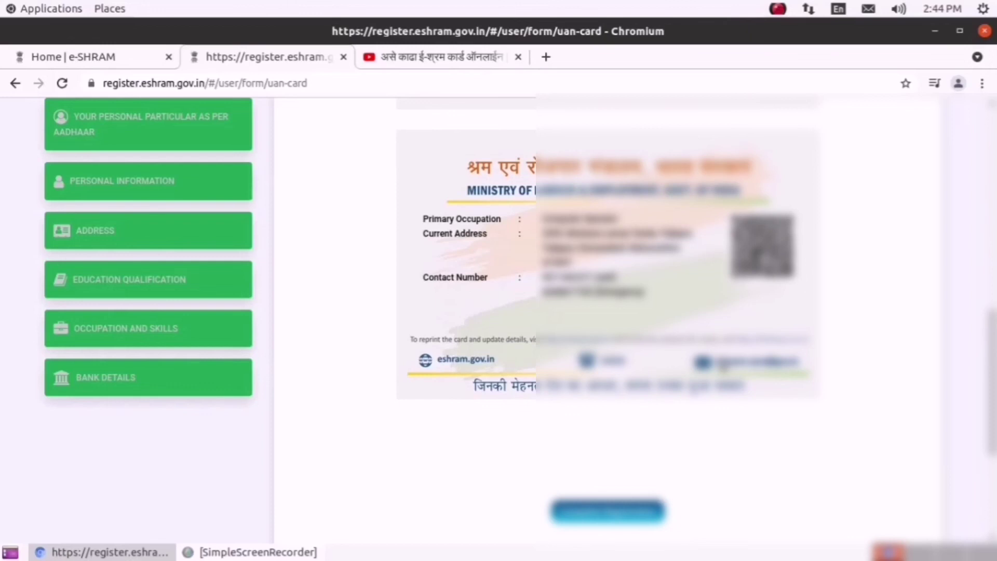
scroll(723, 365, up, 6)
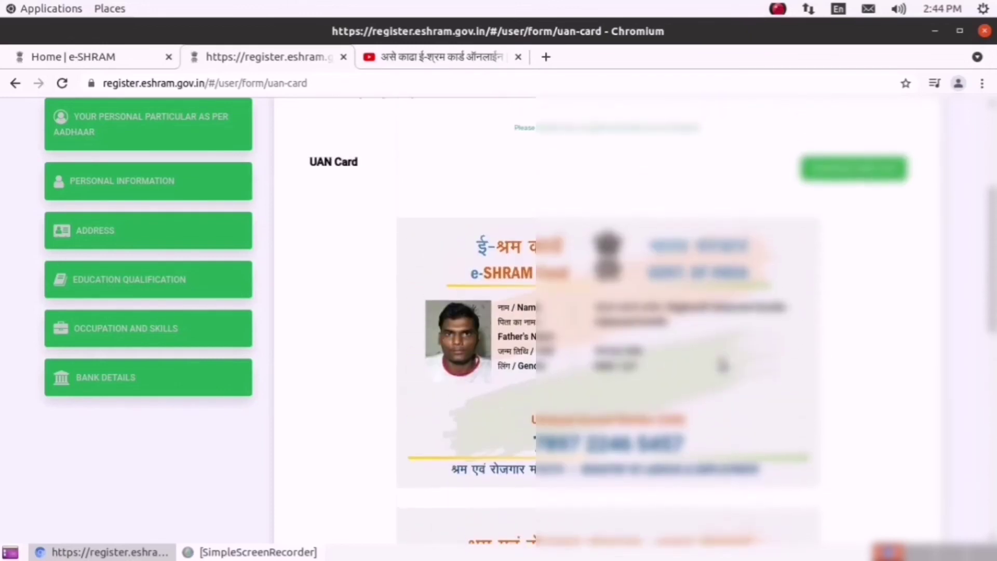